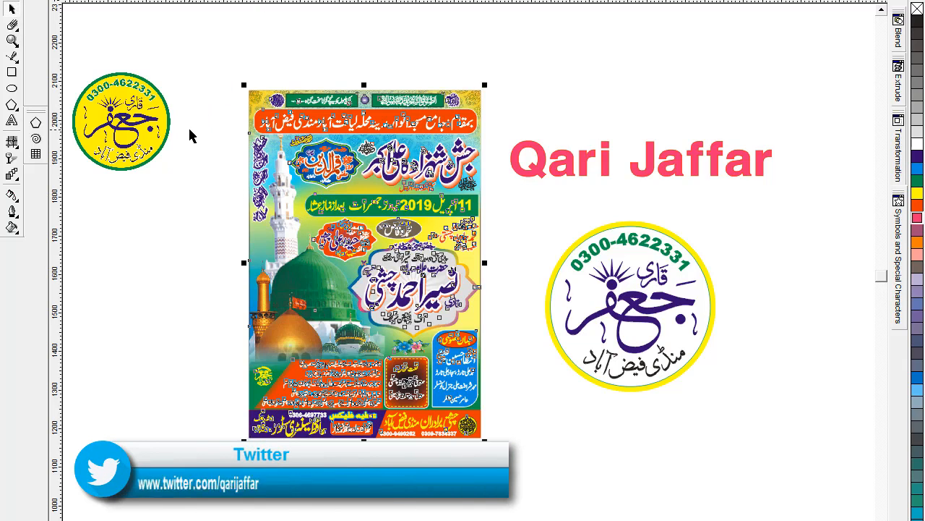
- Examine the Urdu event poster up close, from its header and title down to the speaker names and shrine artwork
{"action": "left_click", "coordinate": [224, 136]}
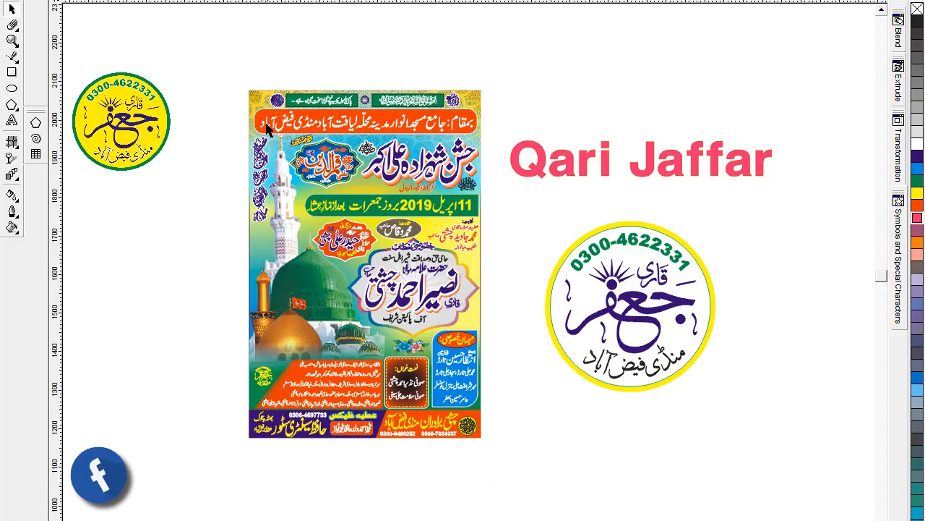
{"action": "left_click_drag", "start_coordinate": [227, 83], "coordinate": [522, 238]}
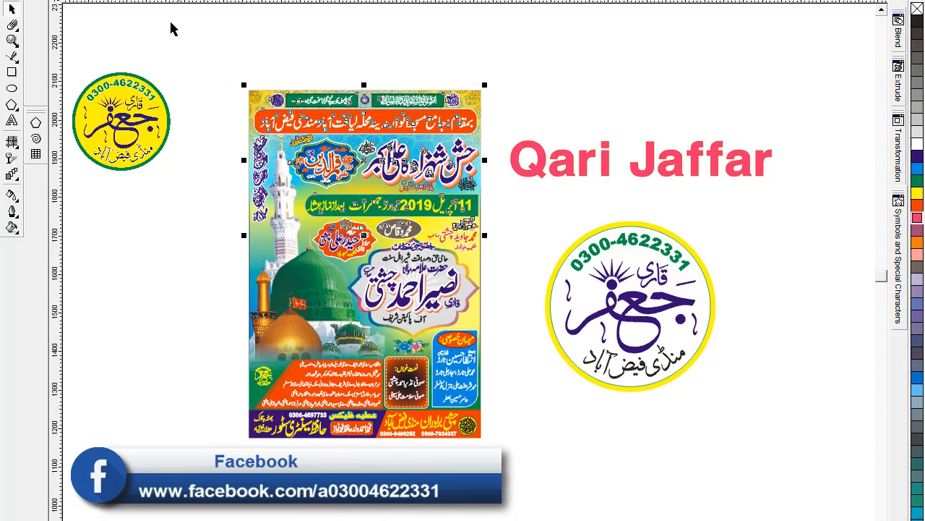
{"action": "key", "text": "shift+F2"}
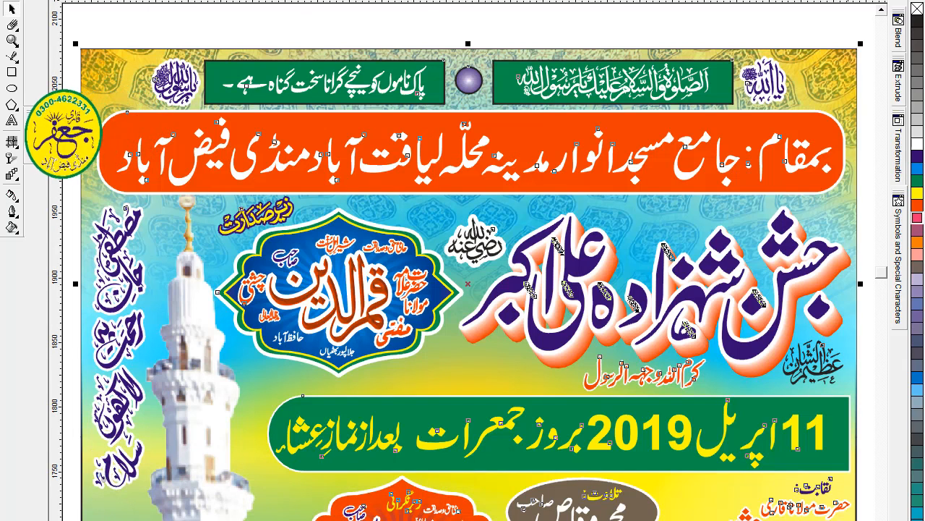
{"action": "scroll", "coordinate": [462, 289], "scroll_direction": "down", "scroll_amount": 1}
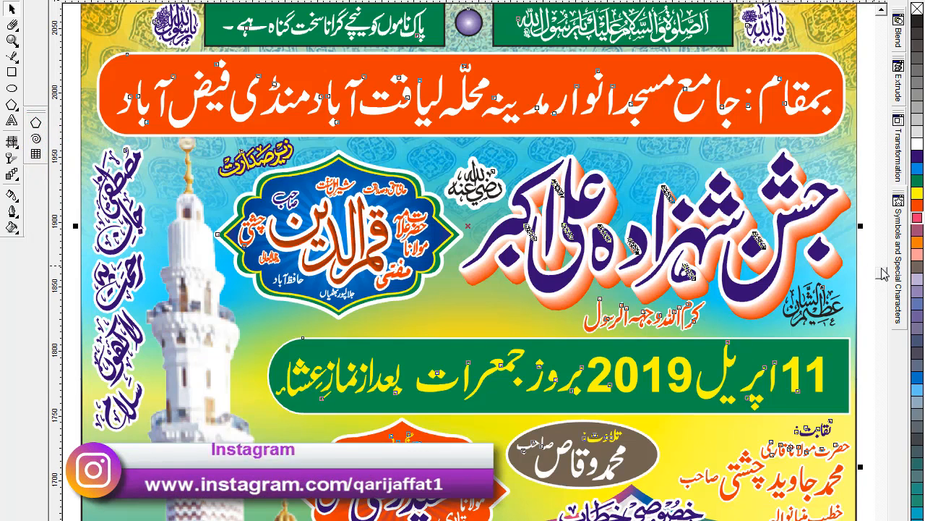
{"action": "scroll", "coordinate": [883, 269], "scroll_direction": "up", "scroll_amount": 5}
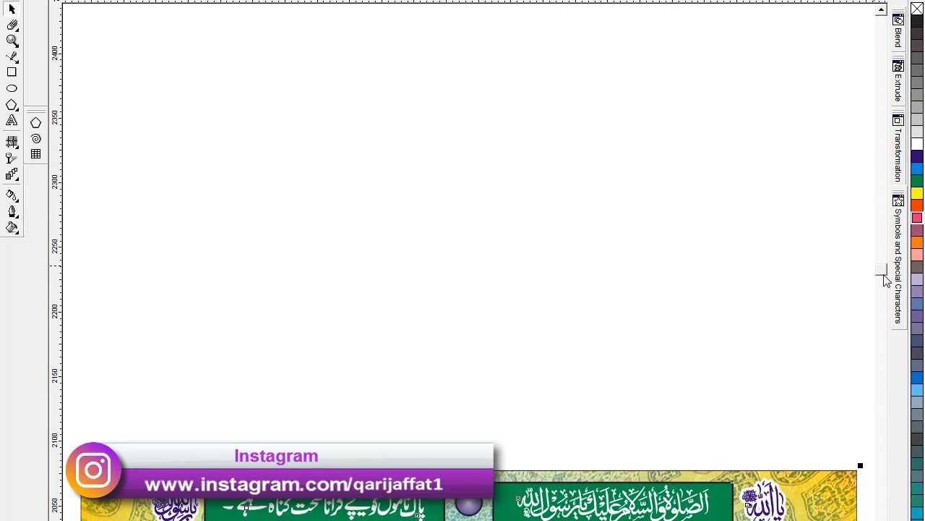
{"action": "left_click_drag", "start_coordinate": [885, 280], "coordinate": [886, 288]}
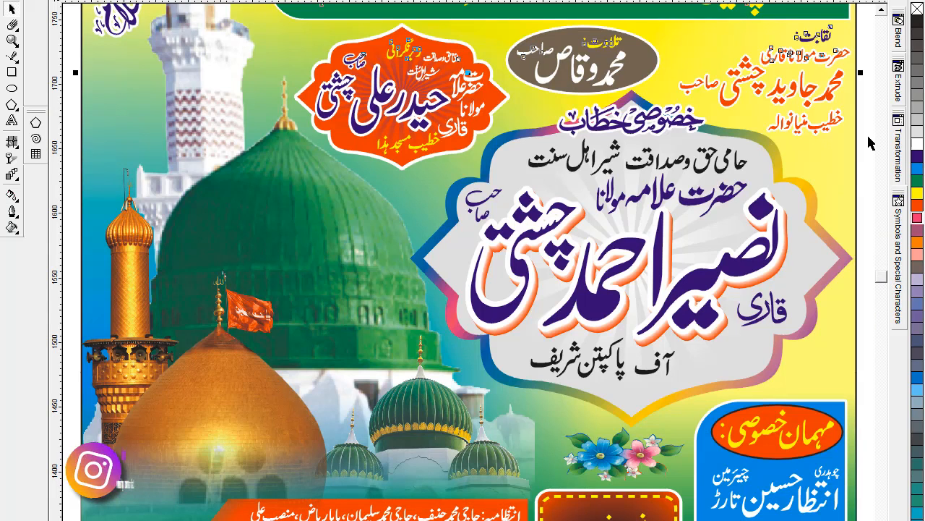
{"action": "scroll", "coordinate": [885, 32], "scroll_direction": "up", "scroll_amount": 1}
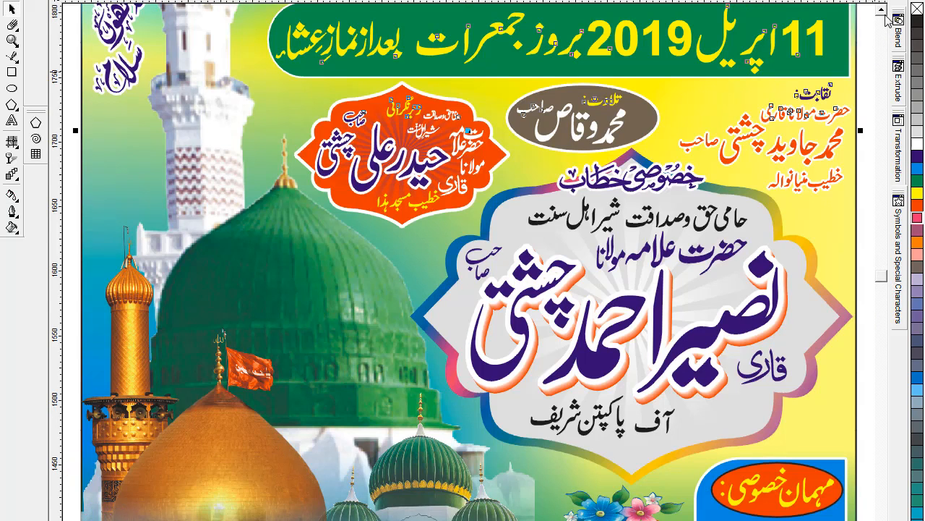
{"action": "scroll", "coordinate": [888, 18], "scroll_direction": "up", "scroll_amount": 1}
{"action": "scroll", "coordinate": [885, 13], "scroll_direction": "up", "scroll_amount": 1}
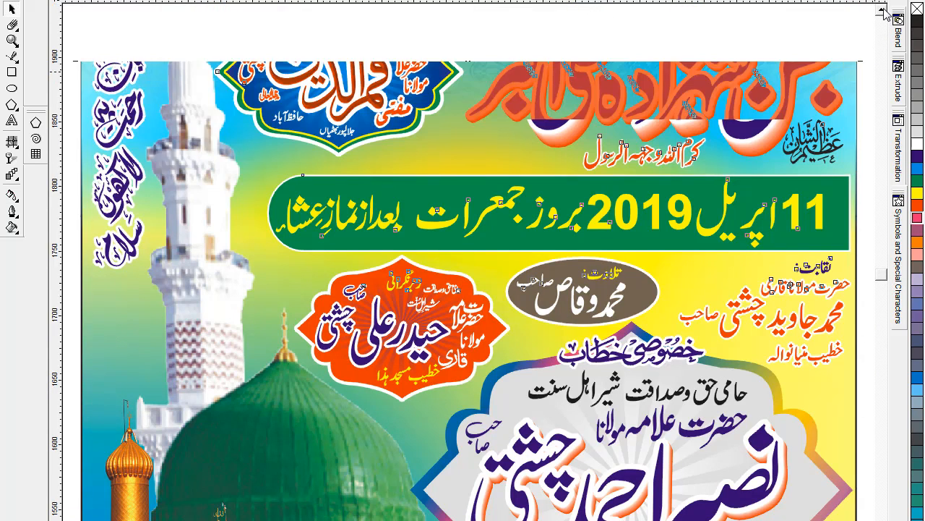
{"action": "scroll", "coordinate": [885, 13], "scroll_direction": "up", "scroll_amount": 2}
{"action": "scroll", "coordinate": [885, 13], "scroll_direction": "up", "scroll_amount": 4}
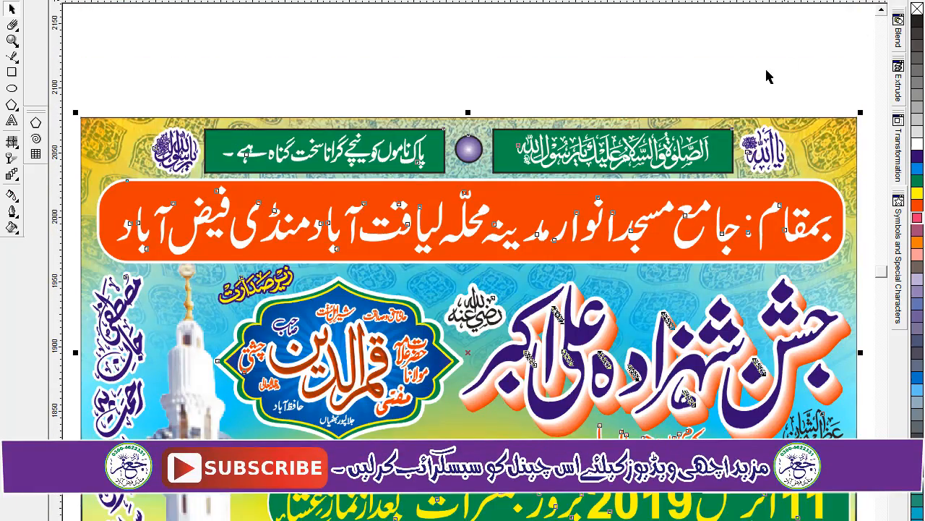
{"action": "left_click", "coordinate": [536, 57]}
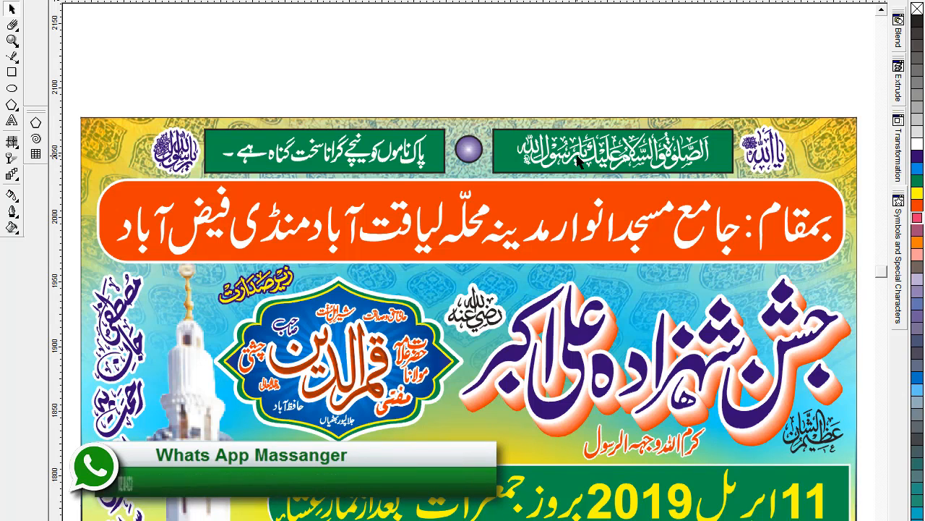
- Place a copy of the white Arabic salutation from the header above the poster and fill it with orange-red
{"action": "left_click_drag", "start_coordinate": [577, 163], "coordinate": [523, 58]}
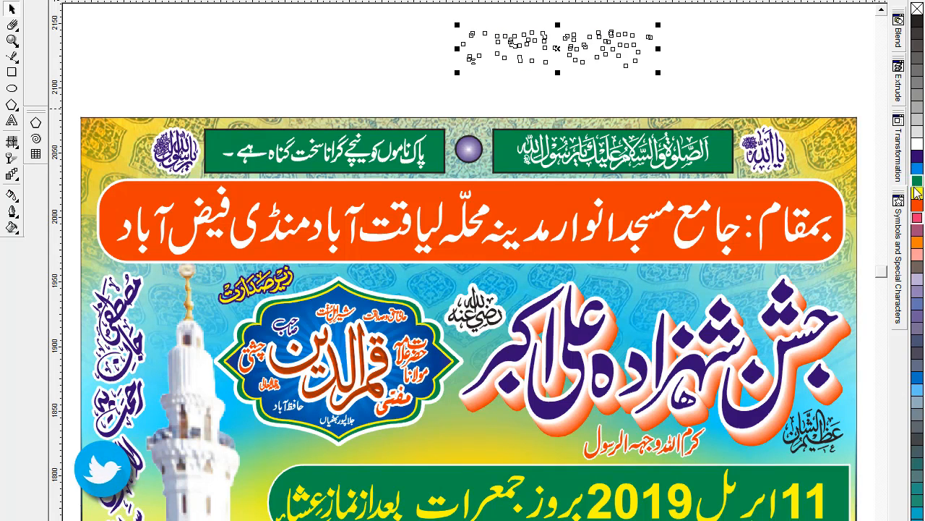
{"action": "left_click", "coordinate": [917, 191]}
{"action": "left_click", "coordinate": [918, 206]}
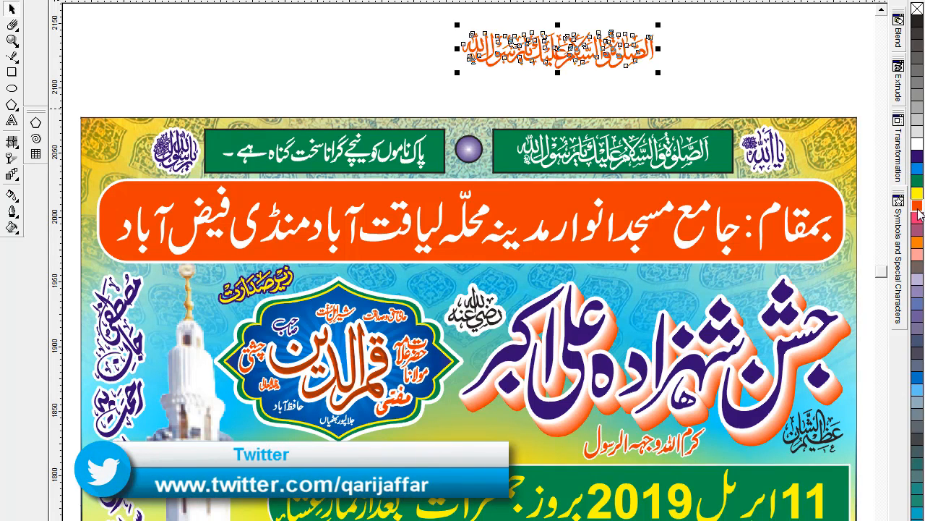
{"action": "left_click", "coordinate": [526, 78]}
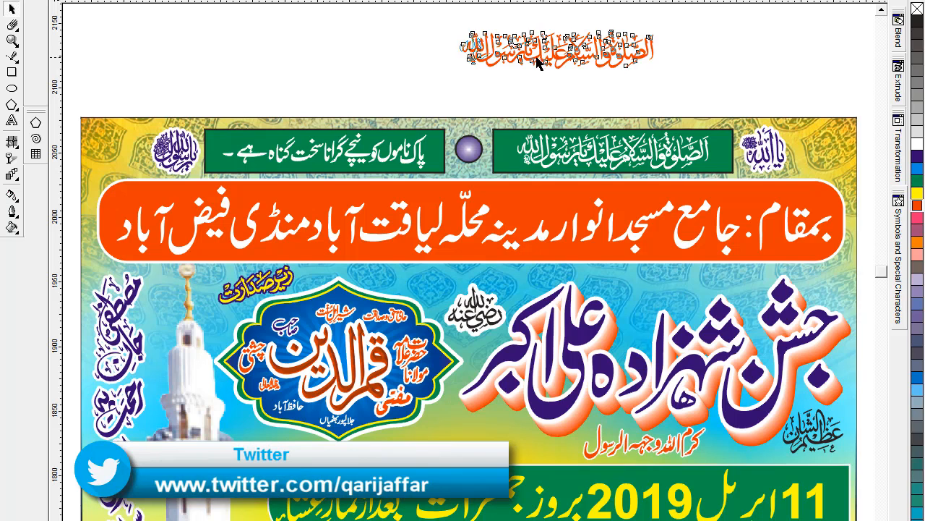
- Move and enlarge the orange-red calligraphy copy above the poster, and delete it
{"action": "left_click_drag", "start_coordinate": [542, 57], "coordinate": [477, 57]}
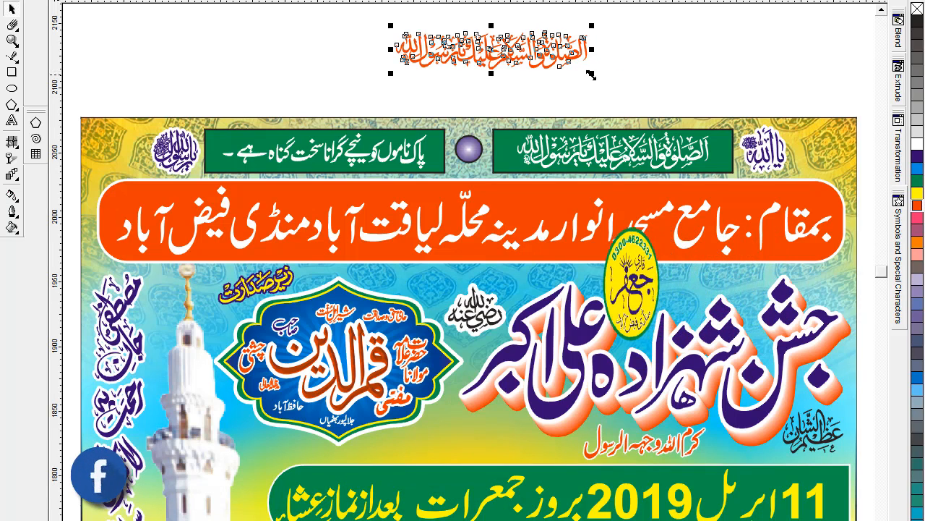
{"action": "left_click", "coordinate": [663, 107]}
{"action": "key", "text": "ctrl+z"}
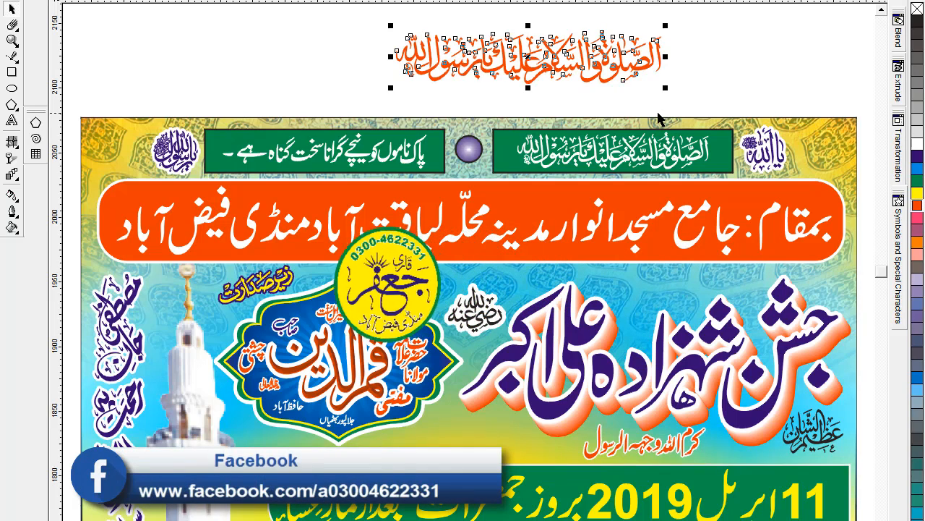
{"action": "key", "text": "Delete"}
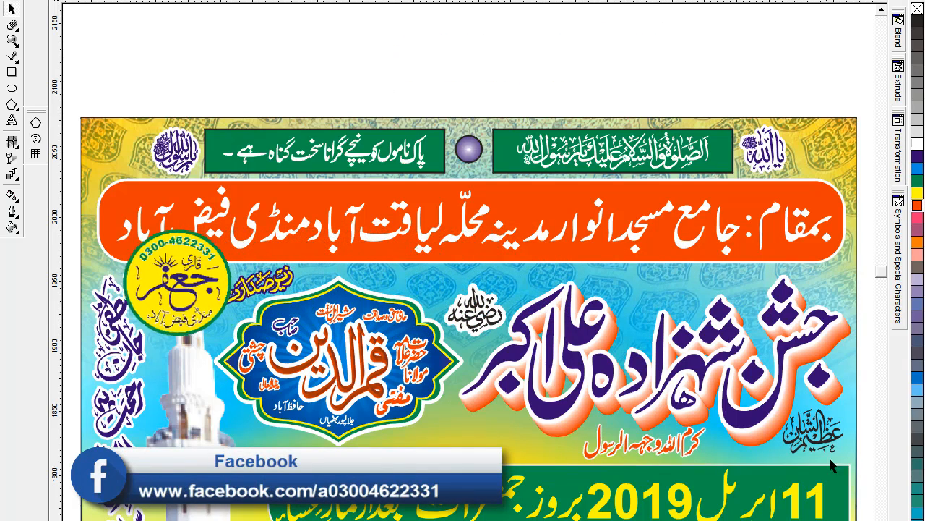
- Look over the poster's title area and the uploaded videos on the YouTube channel page
{"action": "scroll", "coordinate": [788, 311], "scroll_direction": "down", "scroll_amount": 2}
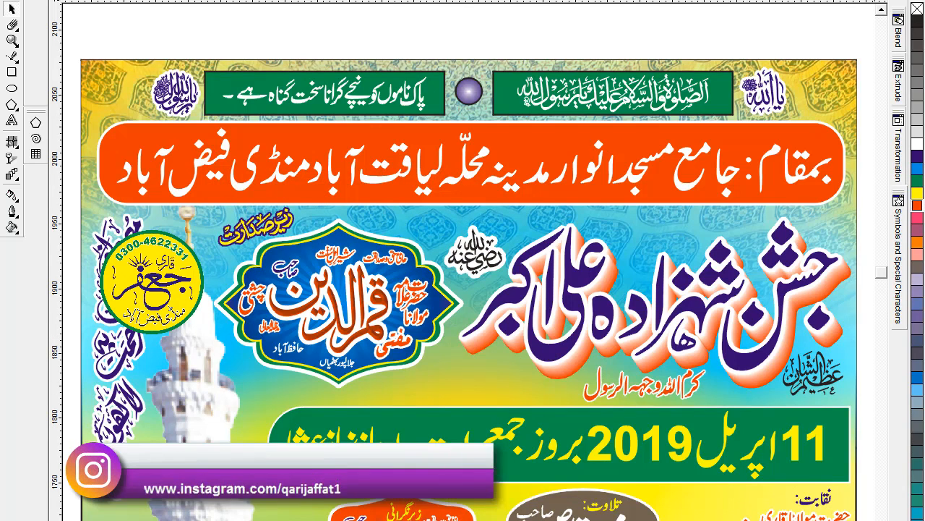
{"action": "scroll", "coordinate": [831, 506], "scroll_direction": "down", "scroll_amount": 2}
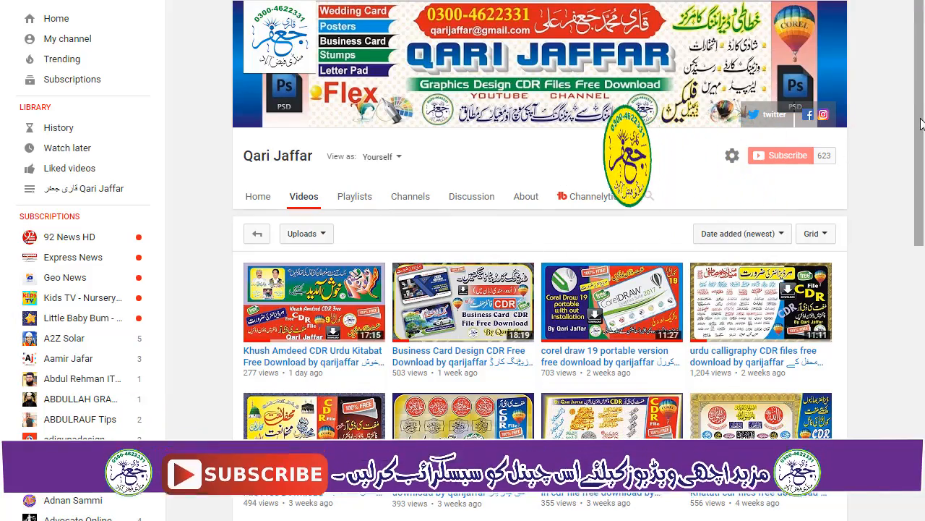
{"action": "left_click_drag", "start_coordinate": [920, 125], "coordinate": [917, 307]}
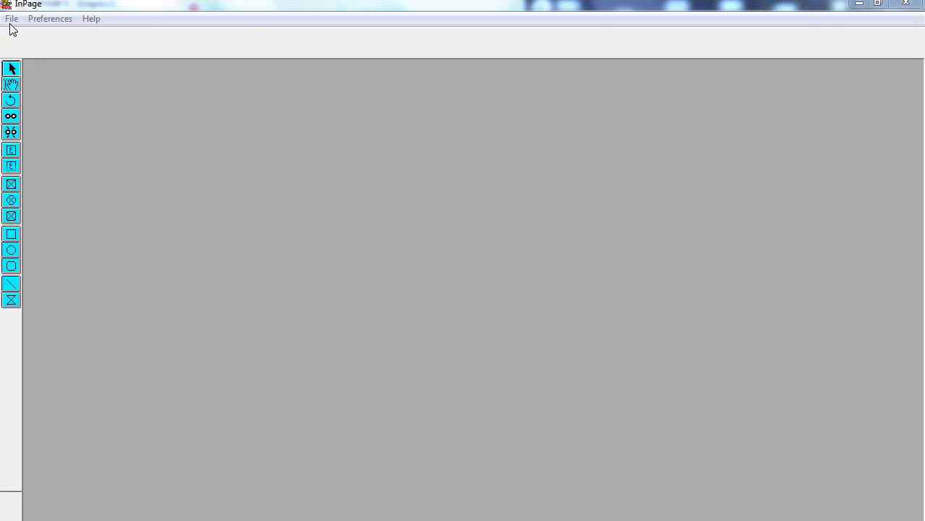
- Create a new one-page A4 portrait document in InPage with right-to-left direction and an automatic text box
{"action": "left_click", "coordinate": [11, 19]}
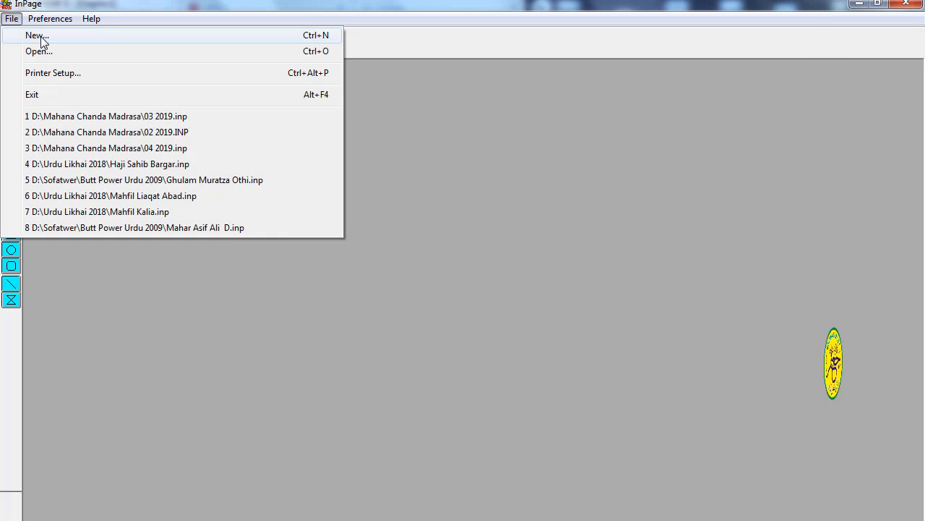
{"action": "left_click", "coordinate": [37, 36]}
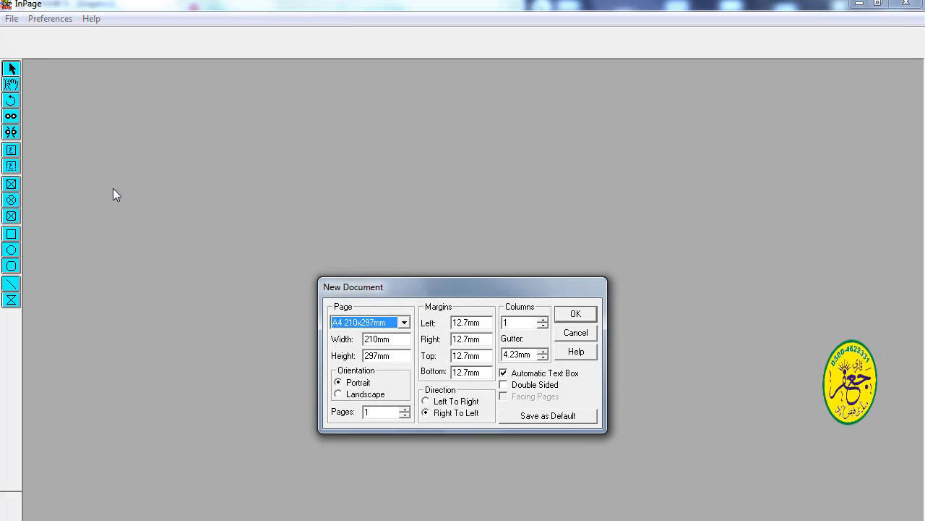
{"action": "left_click", "coordinate": [578, 315]}
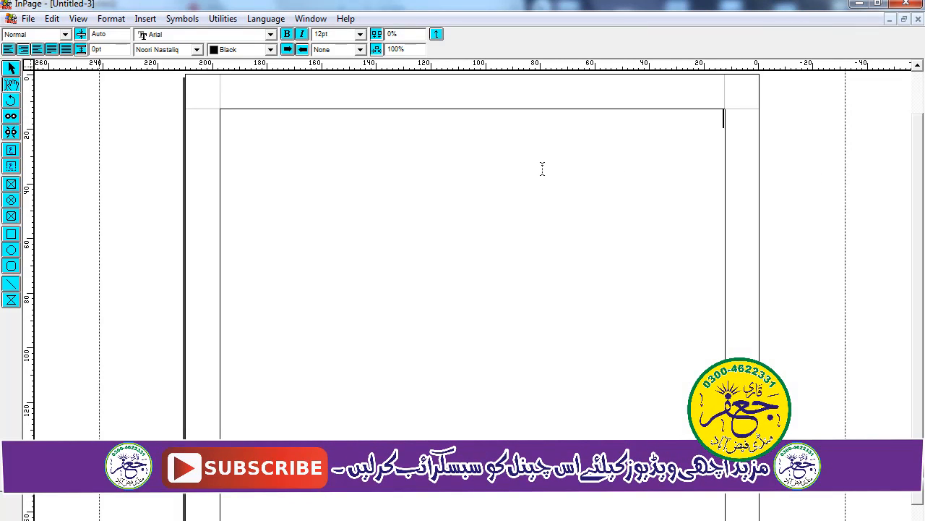
- Enter the word جشن at the start of the page's text box
{"action": "right_click", "coordinate": [538, 169]}
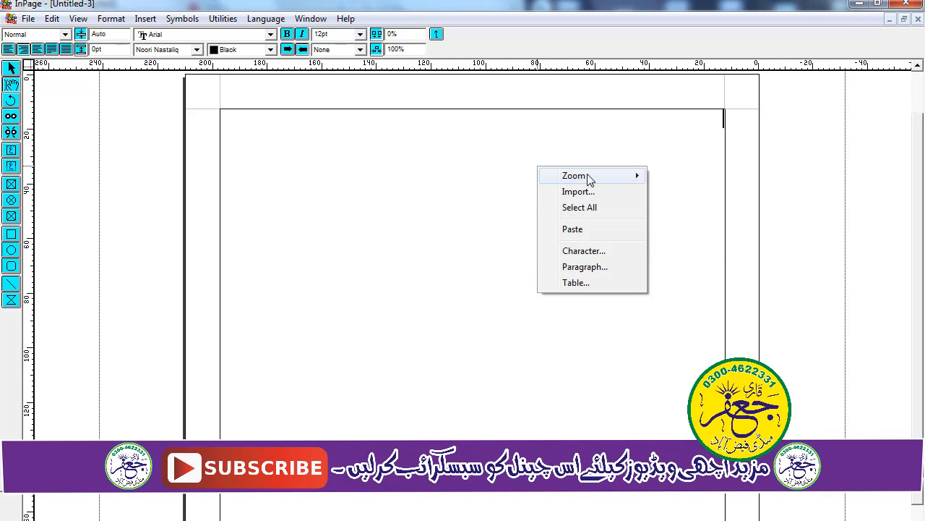
{"action": "mouse_move", "coordinate": [651, 181]}
{"action": "left_click", "coordinate": [672, 241]}
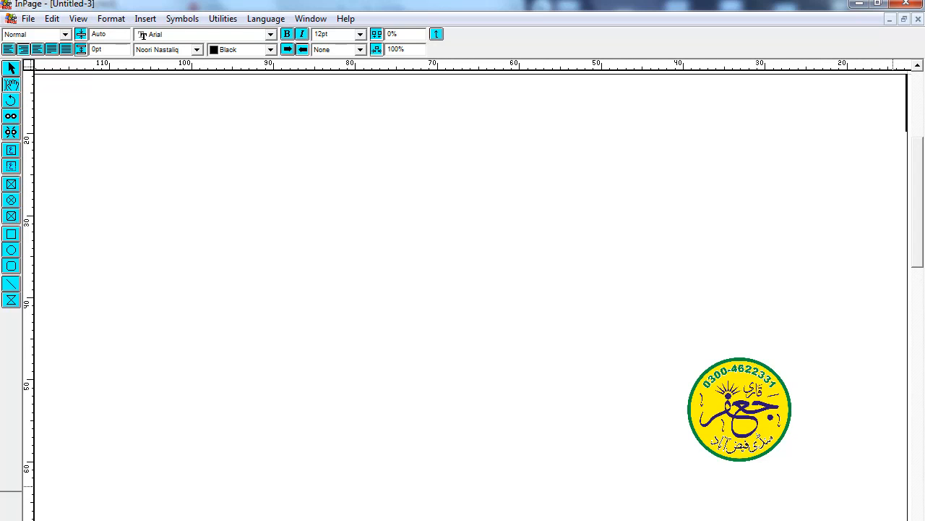
{"action": "type", "text": "جش"}
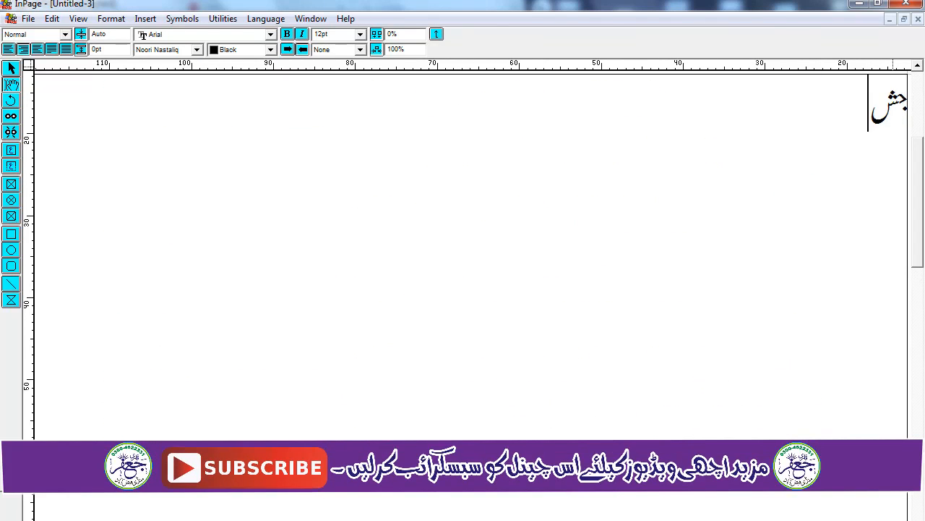
{"action": "type", "text": "ن"}
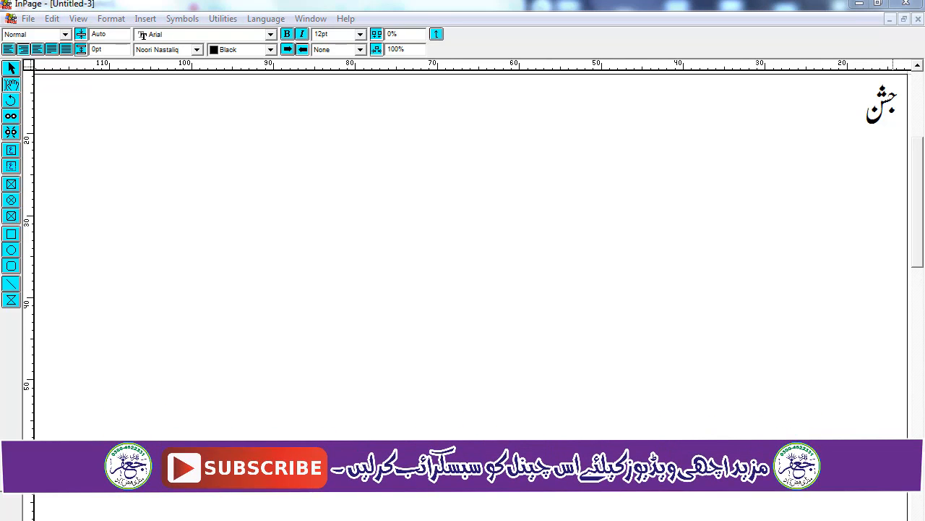
{"action": "key", "text": "ctrl+s"}
{"action": "type", "text": "ado"}
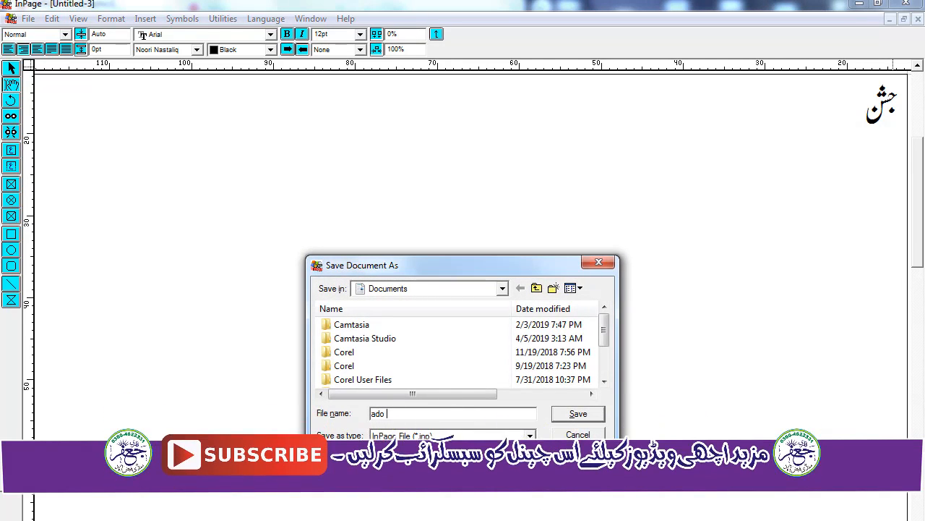
{"action": "key", "text": "BackSpace"}
{"action": "key", "text": "BackSpace"}
{"action": "key", "text": "BackSpace"}
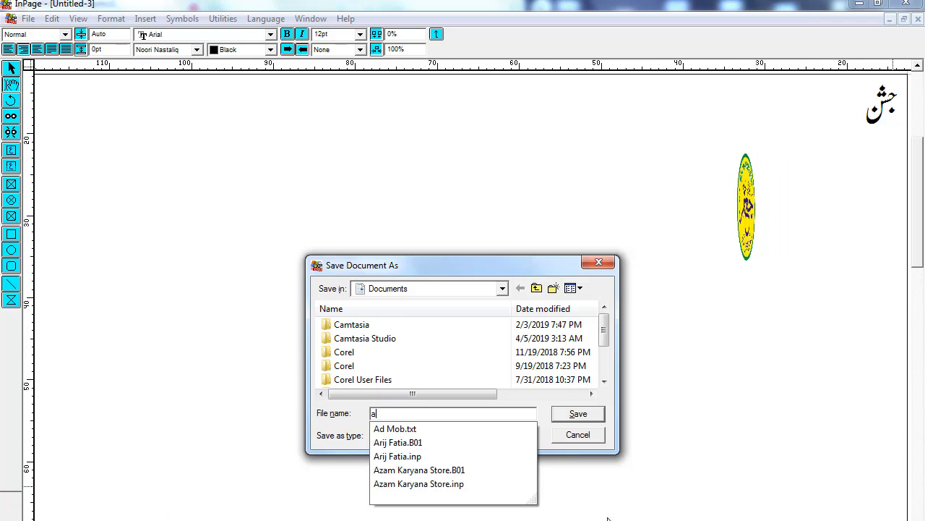
{"action": "left_click", "coordinate": [580, 436]}
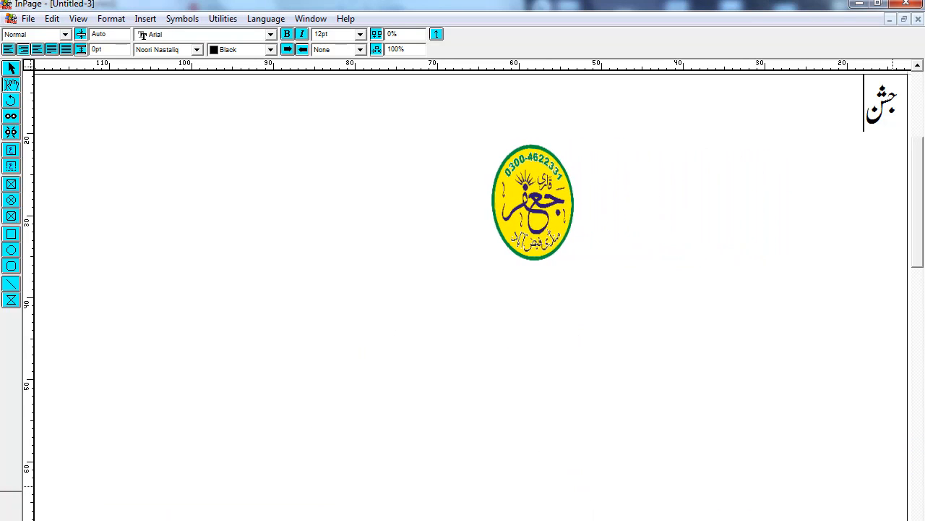
- Continue the heading after جشن with the words شہزادہ علی اکبر
{"action": "type", "text": "شہر"}
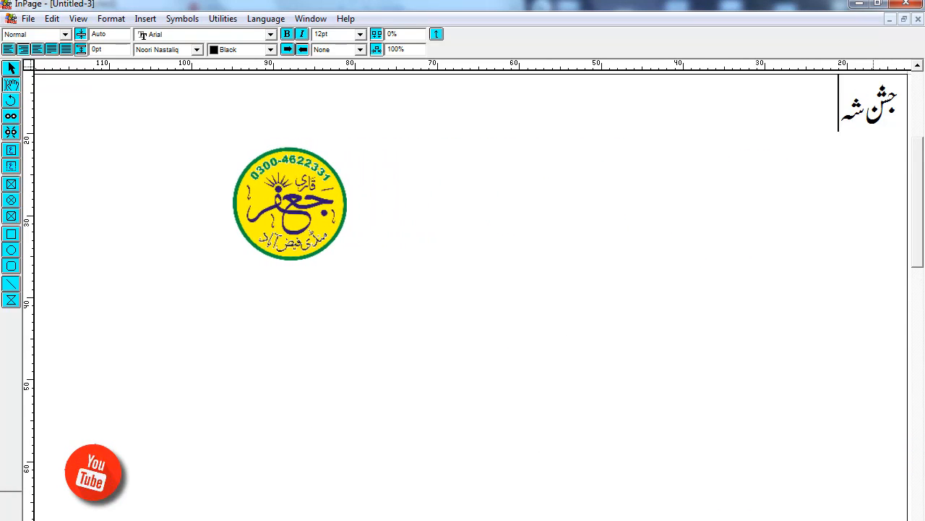
{"action": "type", "text": "ا"}
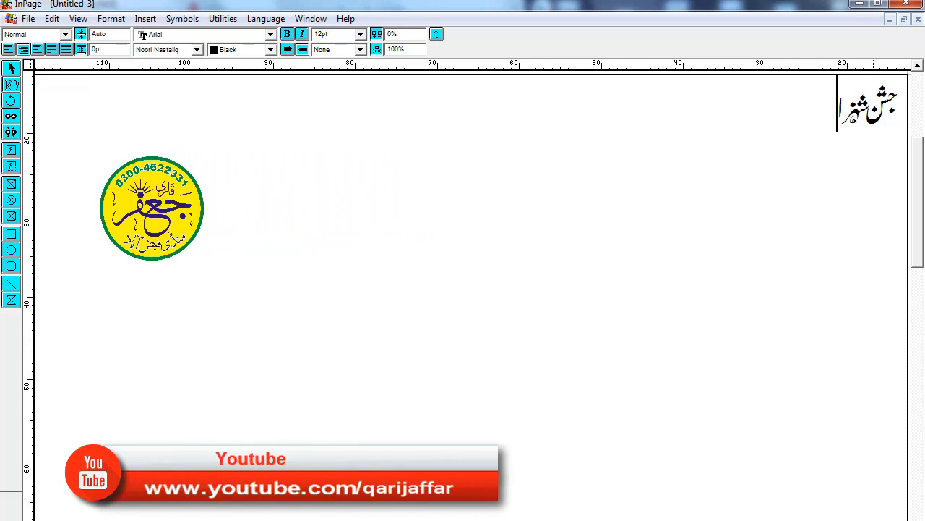
{"action": "type", "text": "دہ علی ا"}
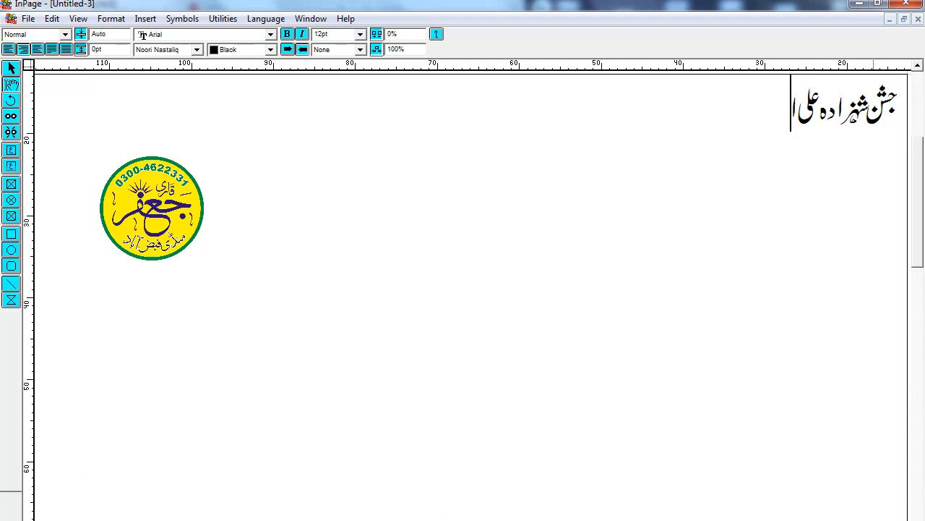
{"action": "type", "text": "کبر"}
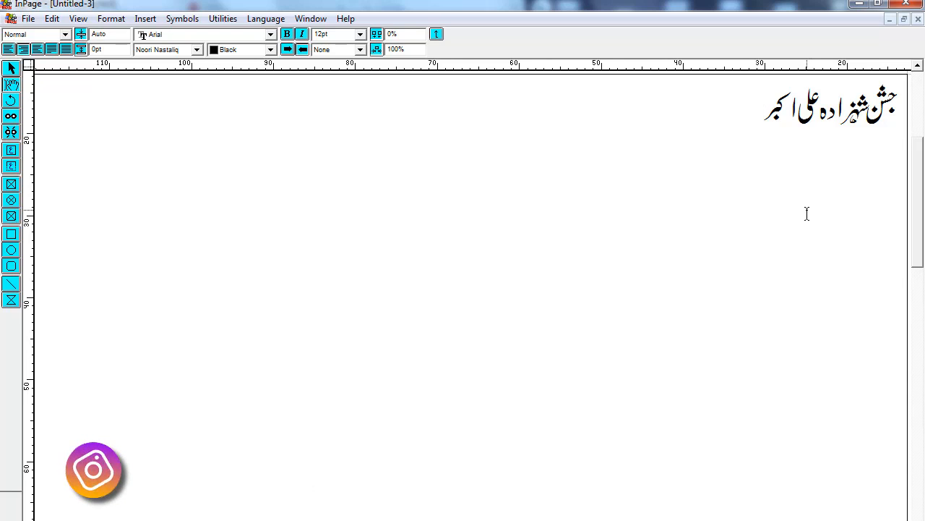
- Set the whole heading جشن شہزادہ علی اکبر to a font size of 60pt
{"action": "left_click_drag", "start_coordinate": [748, 113], "coordinate": [904, 109]}
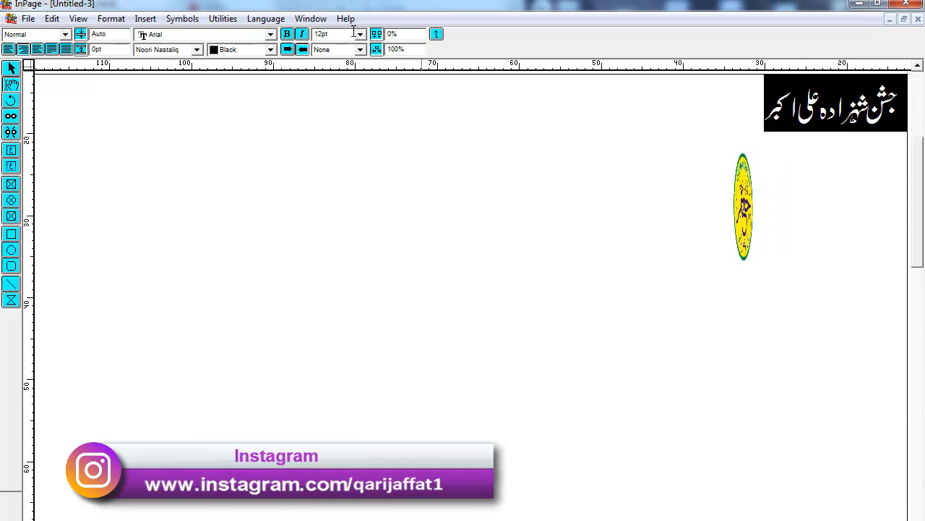
{"action": "left_click", "coordinate": [359, 34]}
{"action": "left_click", "coordinate": [360, 36]}
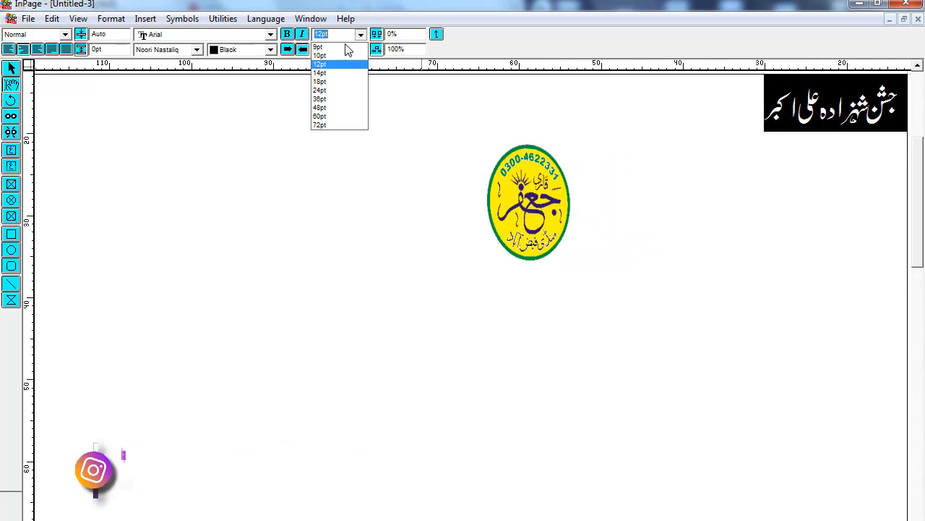
{"action": "left_click", "coordinate": [323, 116]}
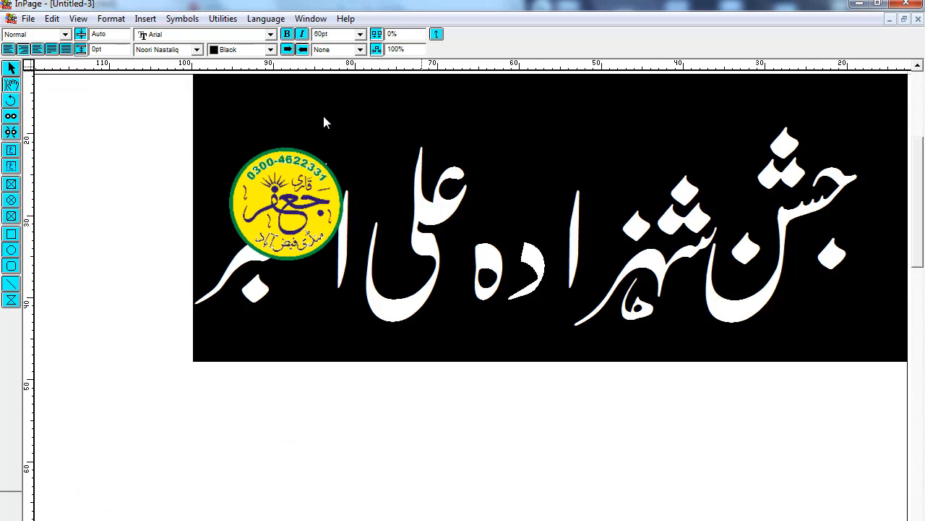
{"action": "left_click_drag", "start_coordinate": [224, 169], "coordinate": [920, 205]}
{"action": "left_click", "coordinate": [131, 269]}
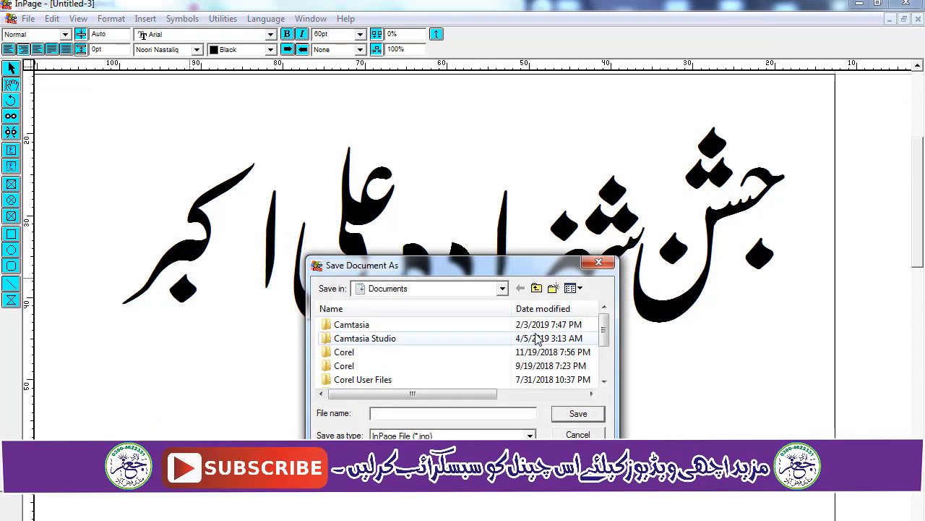
{"action": "left_click", "coordinate": [576, 434]}
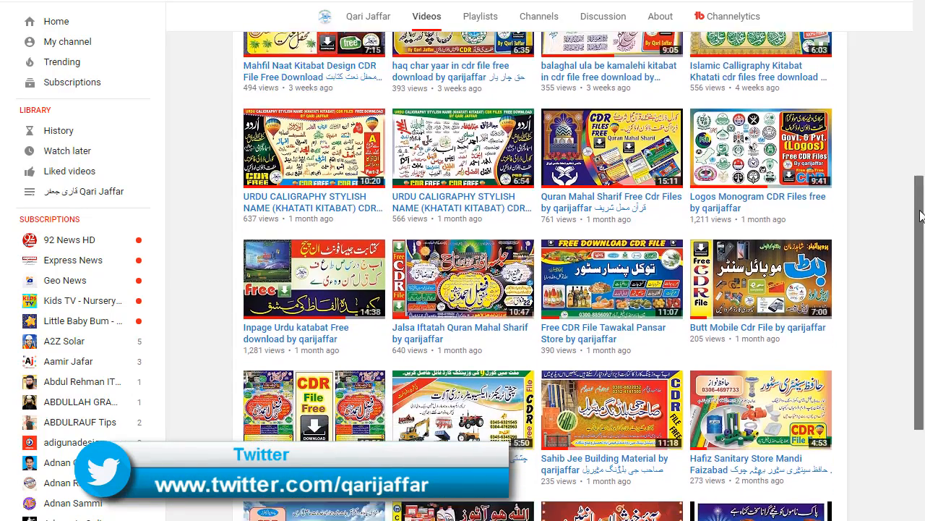
- Browse the channel's uploaded videos, and switch to CorelDRAW to examine the poster's heading, date band, speaker frames and dome artwork
{"action": "left_click_drag", "start_coordinate": [919, 199], "coordinate": [923, 270]}
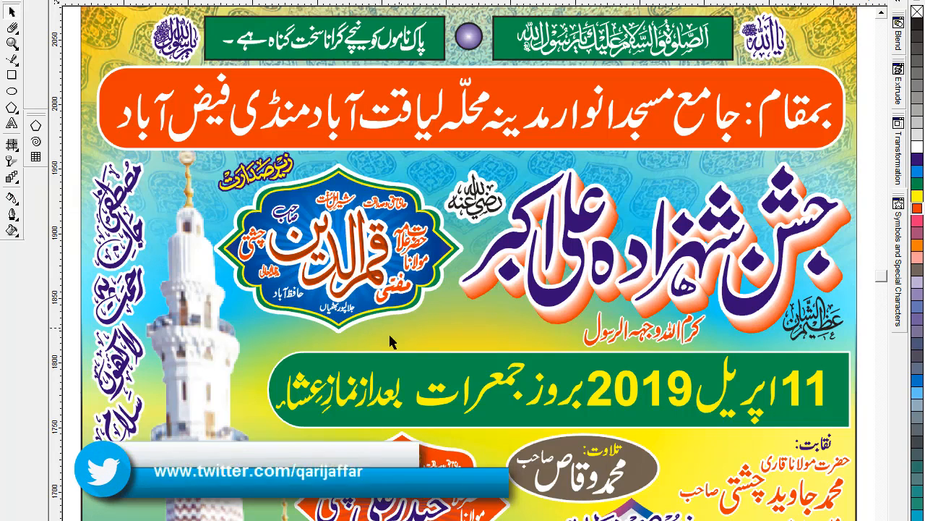
{"action": "scroll", "coordinate": [469, 263], "scroll_direction": "down", "scroll_amount": 5}
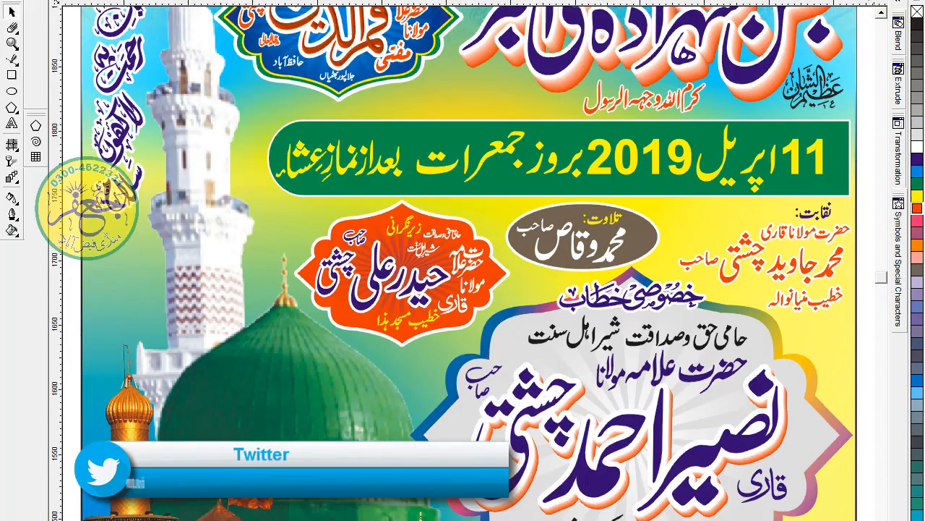
{"action": "scroll", "coordinate": [469, 263], "scroll_direction": "down", "scroll_amount": 2}
{"action": "scroll", "coordinate": [752, 425], "scroll_direction": "down", "scroll_amount": 1}
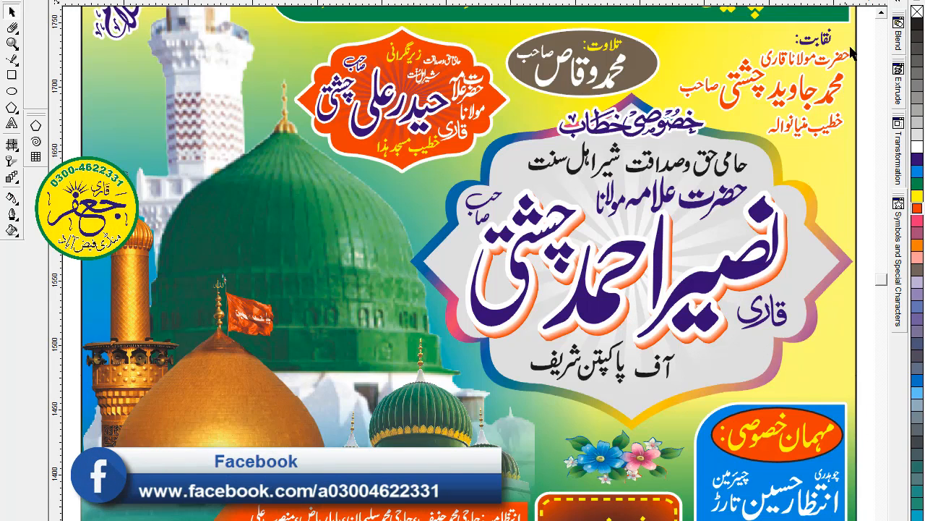
{"action": "scroll", "coordinate": [885, 20], "scroll_direction": "up", "scroll_amount": 6}
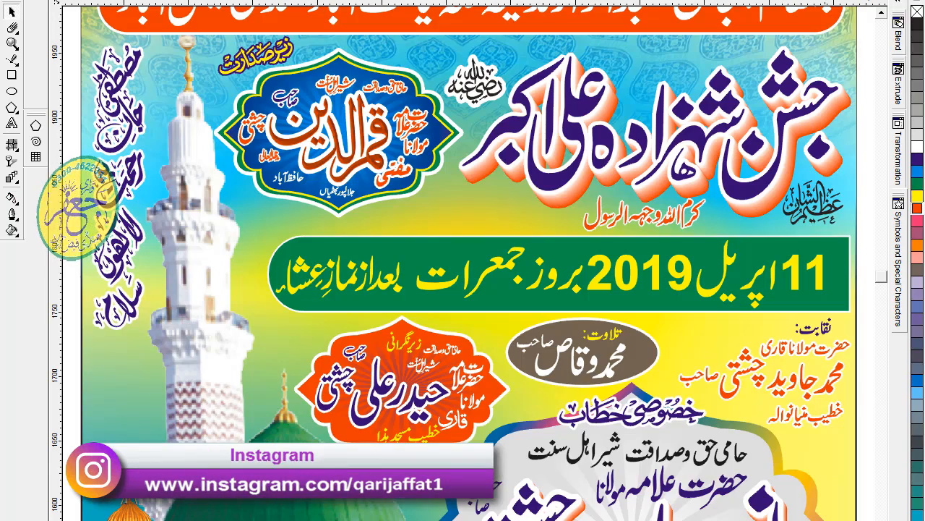
{"action": "scroll", "coordinate": [805, 372], "scroll_direction": "down", "scroll_amount": 3}
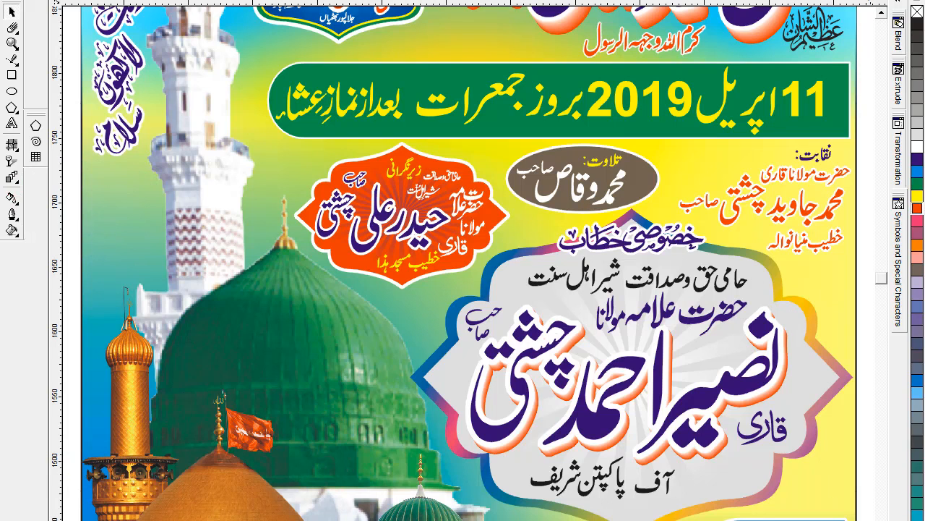
{"action": "scroll", "coordinate": [469, 263], "scroll_direction": "down", "scroll_amount": 2}
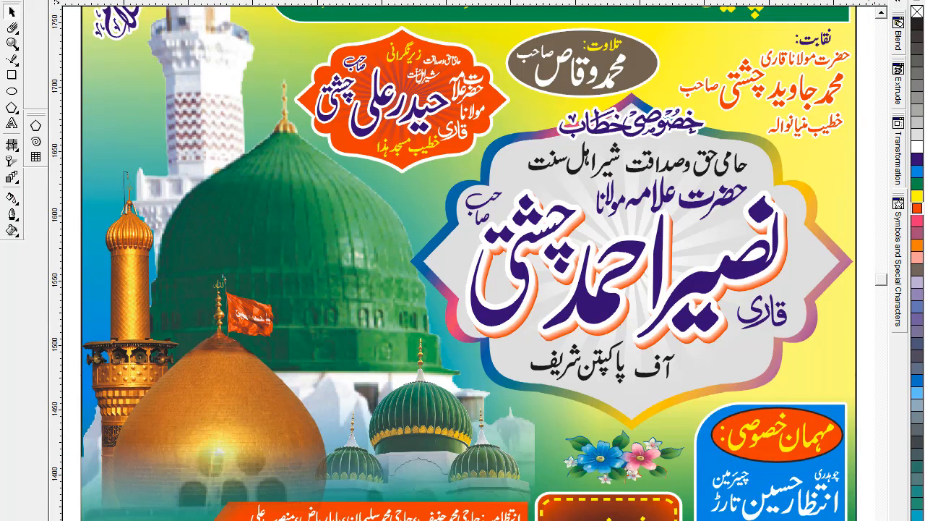
{"action": "scroll", "coordinate": [468, 245], "scroll_direction": "down", "scroll_amount": 2}
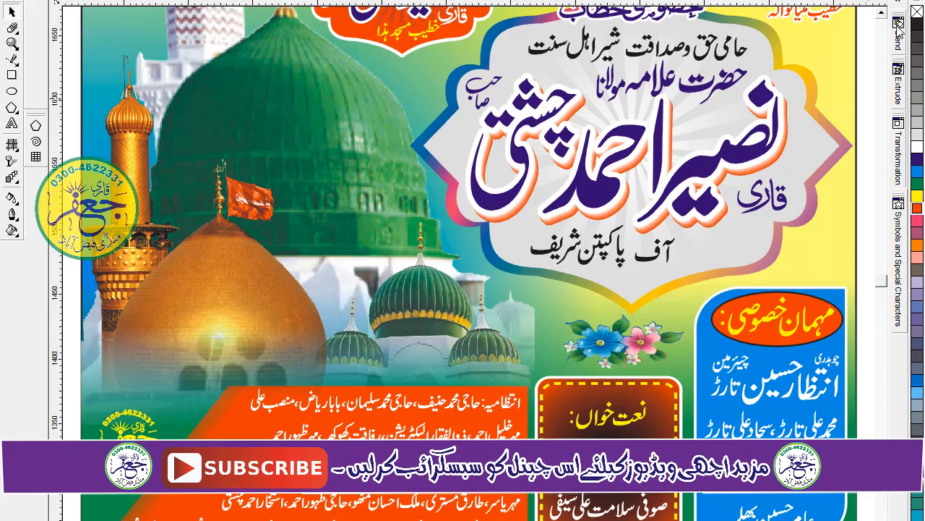
{"action": "left_click", "coordinate": [882, 12]}
{"action": "left_click", "coordinate": [882, 12]}
{"action": "left_click", "coordinate": [882, 12]}
{"action": "left_click", "coordinate": [882, 13]}
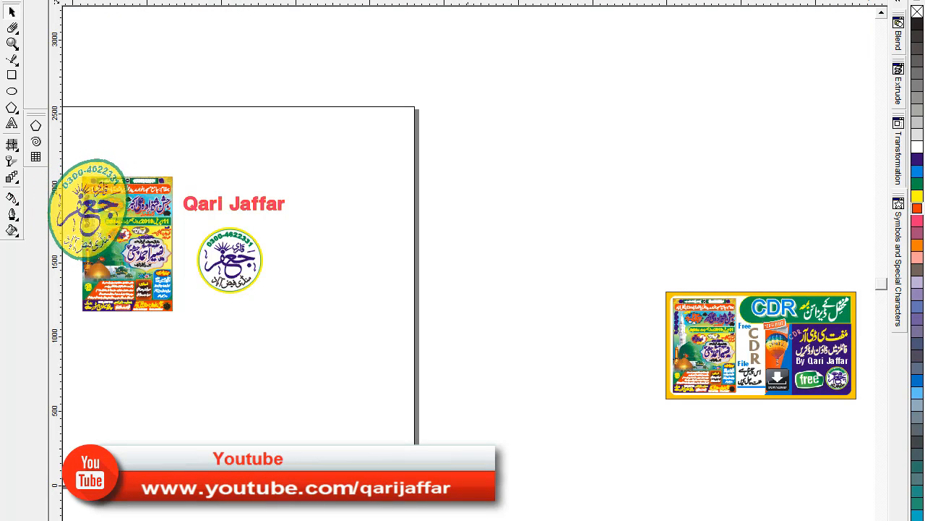
- Place a copy of the green dome and minaret image beside the poster and remove the copy again
{"action": "scroll", "coordinate": [463, 260], "scroll_direction": "left", "scroll_amount": 1}
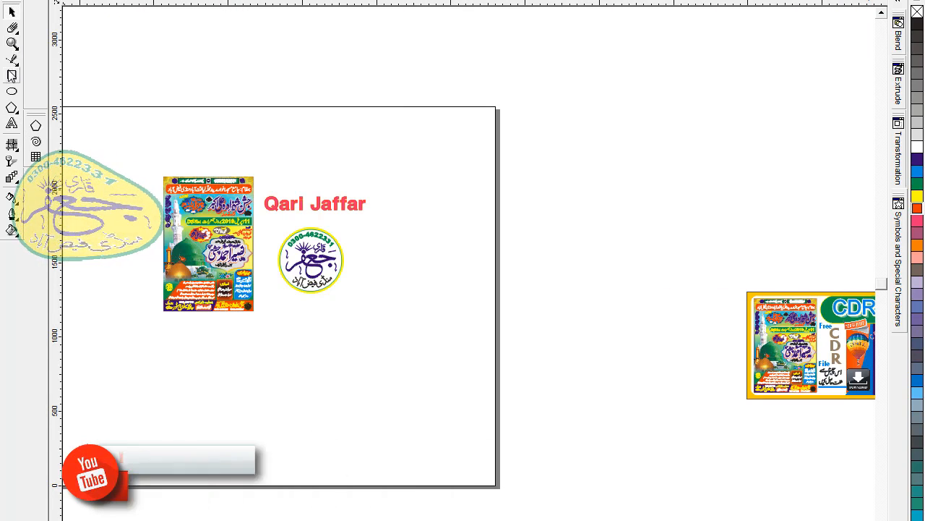
{"action": "left_click_drag", "start_coordinate": [379, 329], "coordinate": [146, 161]}
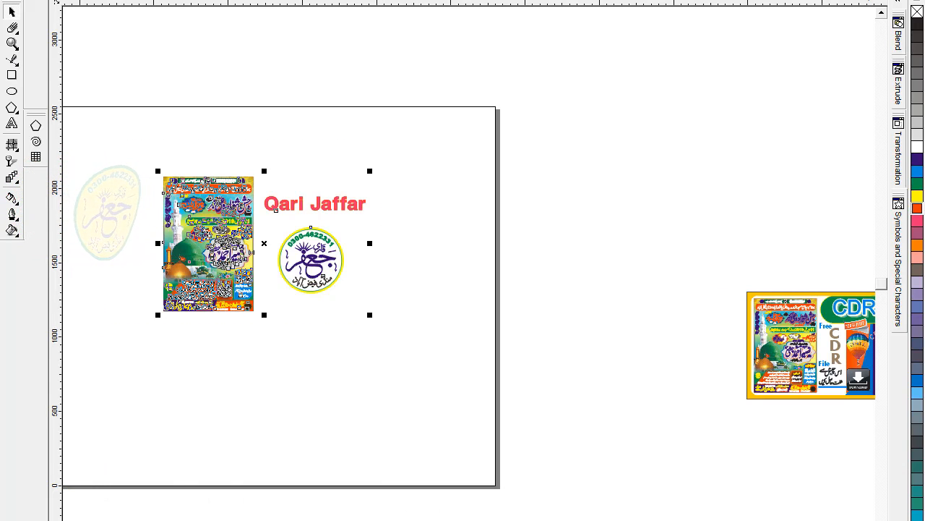
{"action": "key", "text": "shift+F2"}
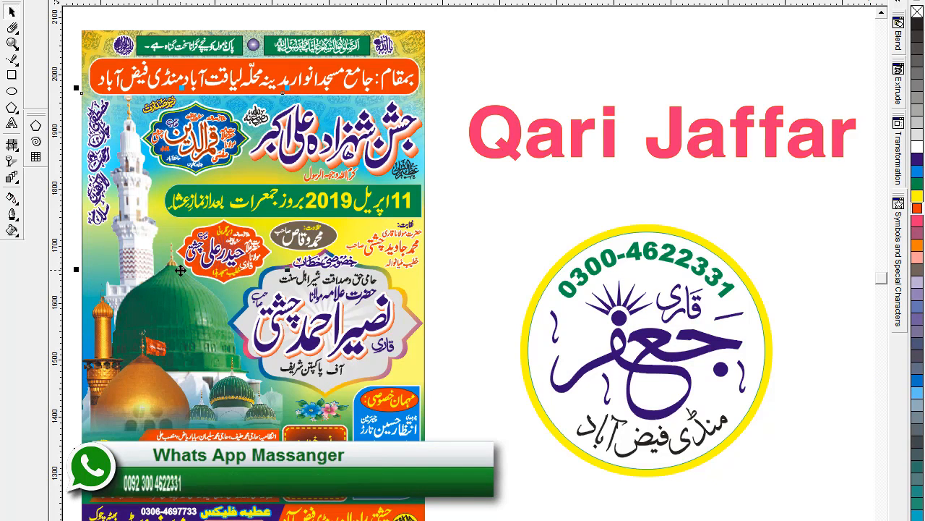
{"action": "left_click_drag", "start_coordinate": [175, 267], "coordinate": [613, 293]}
{"action": "left_click_drag", "start_coordinate": [597, 339], "coordinate": [540, 403]}
{"action": "left_click_drag", "start_coordinate": [531, 303], "coordinate": [526, 248]}
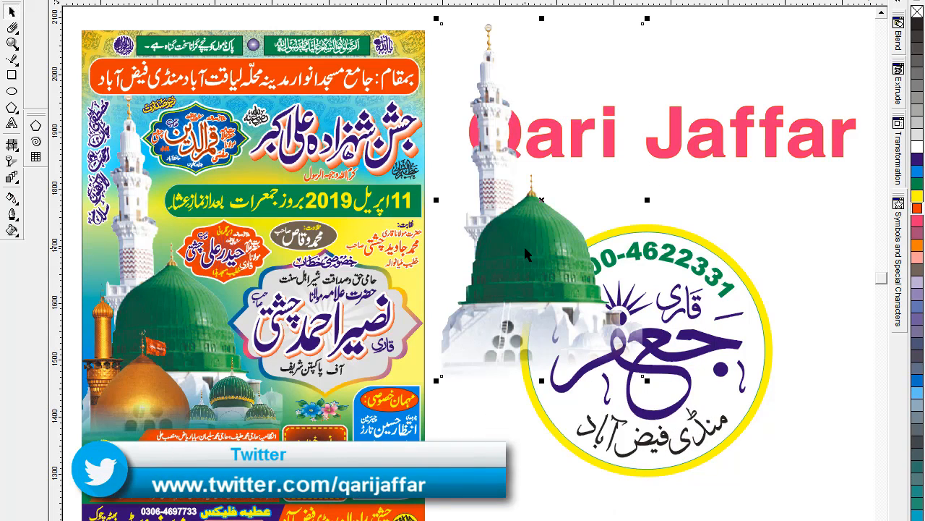
{"action": "left_click_drag", "start_coordinate": [523, 245], "coordinate": [180, 325]}
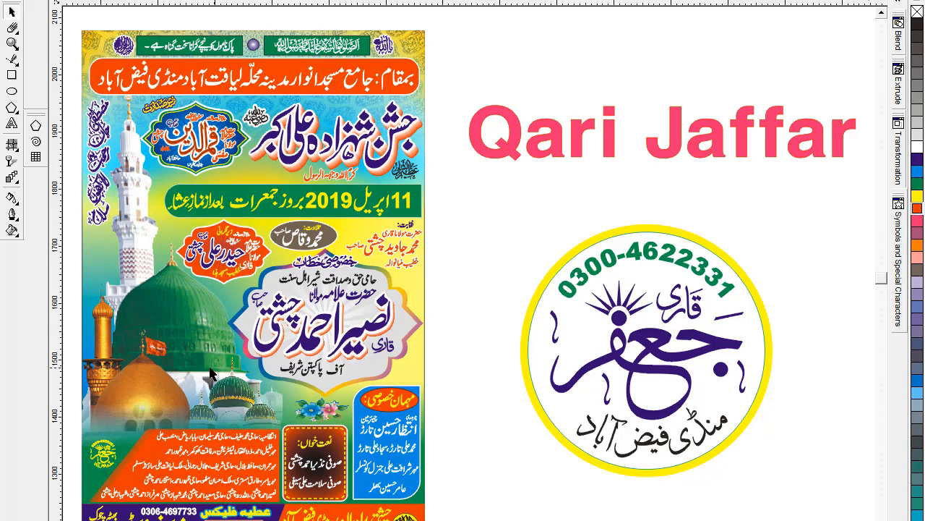
- Place a copy of the golden dome image beside the poster and clear its fountain transparency
{"action": "left_click", "coordinate": [137, 396]}
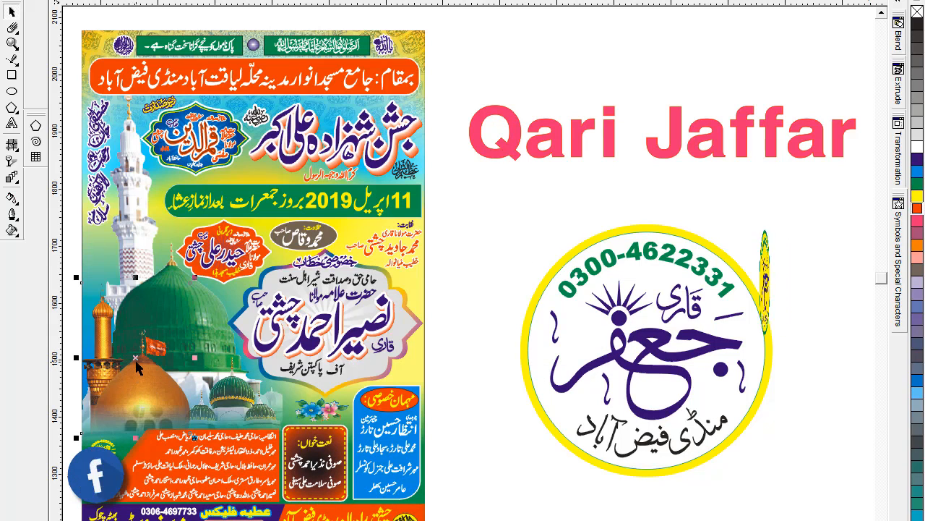
{"action": "left_click", "coordinate": [492, 259]}
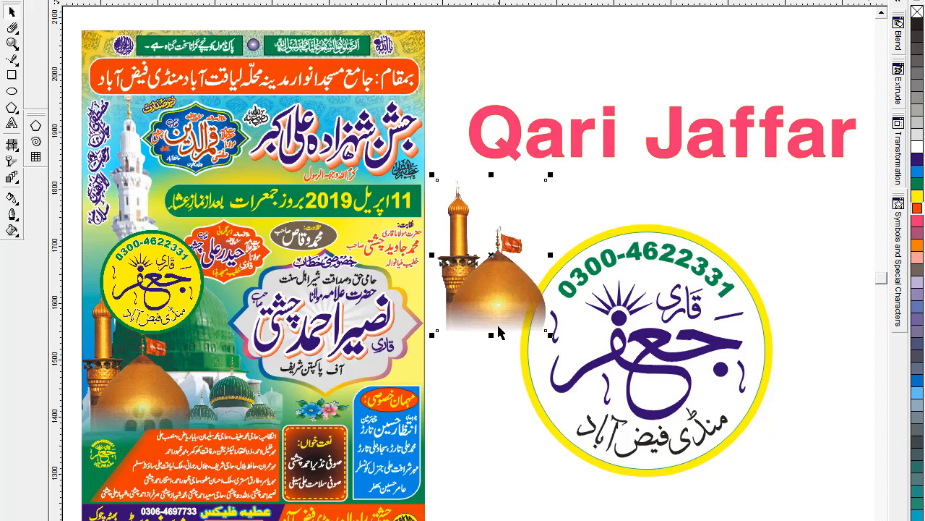
{"action": "left_click", "coordinate": [11, 162]}
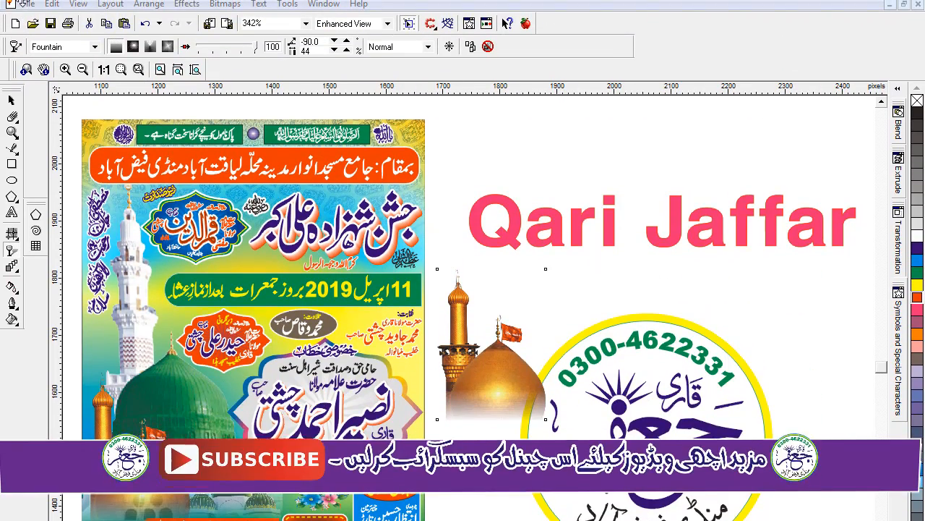
{"action": "left_click", "coordinate": [489, 46]}
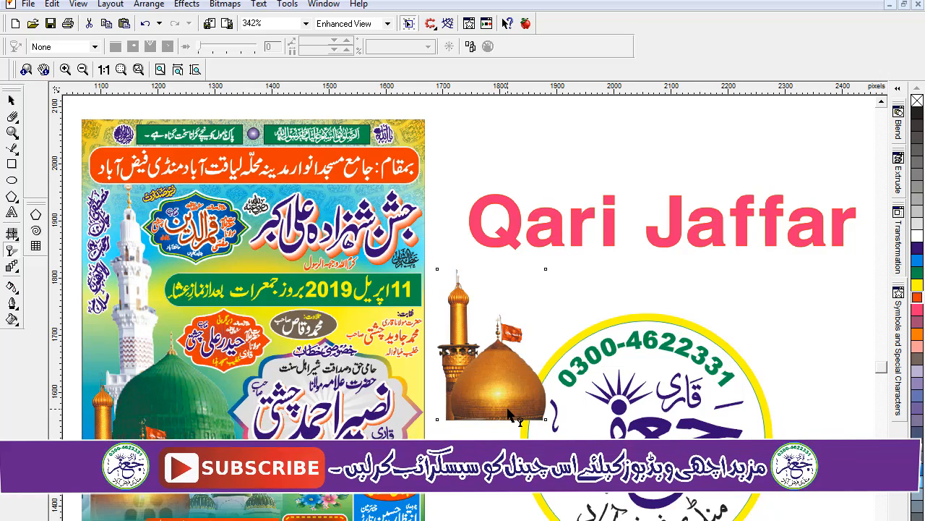
{"action": "left_click", "coordinate": [10, 101]}
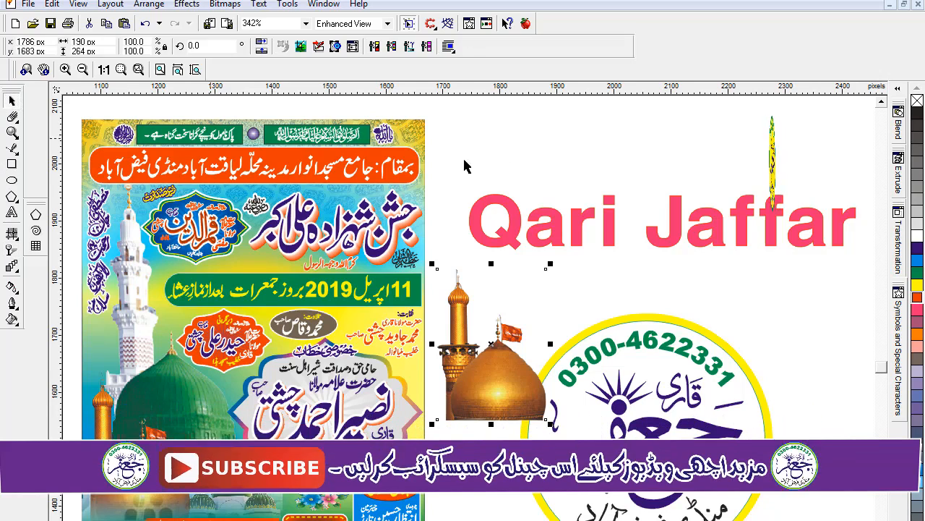
- Delete the golden dome copy beside the poster
{"action": "left_click", "coordinate": [516, 176]}
{"action": "left_click", "coordinate": [502, 418]}
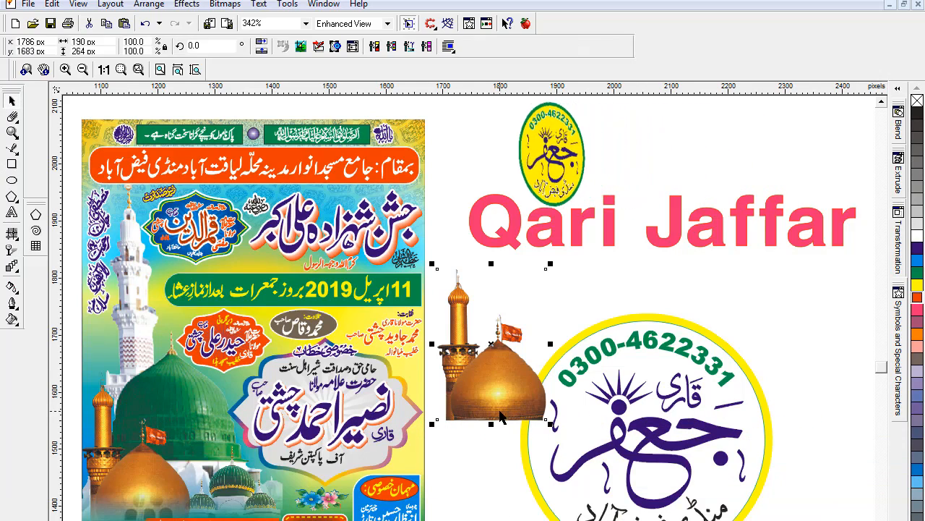
{"action": "key", "text": "Delete"}
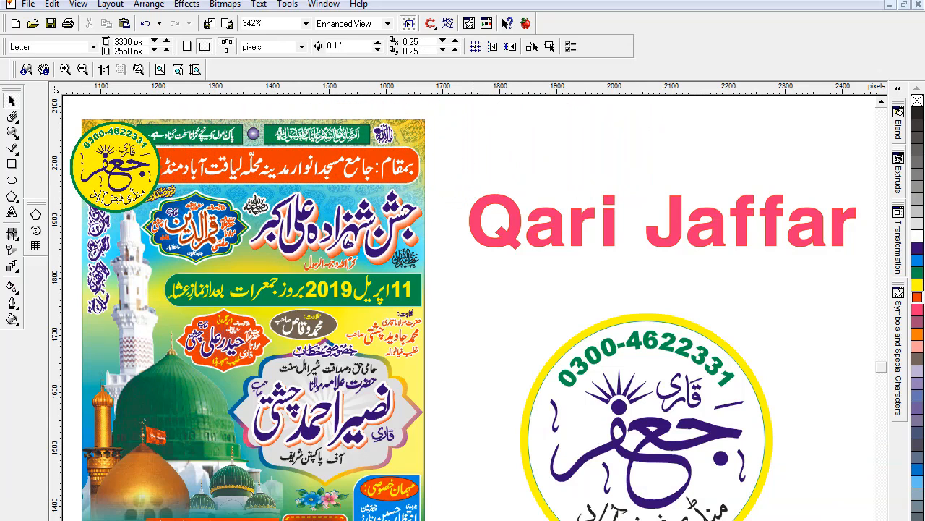
- Examine the vertical calligraphy with its white outline beside the minaret along the poster's edge
{"action": "scroll", "coordinate": [463, 303], "scroll_direction": "left", "scroll_amount": 2}
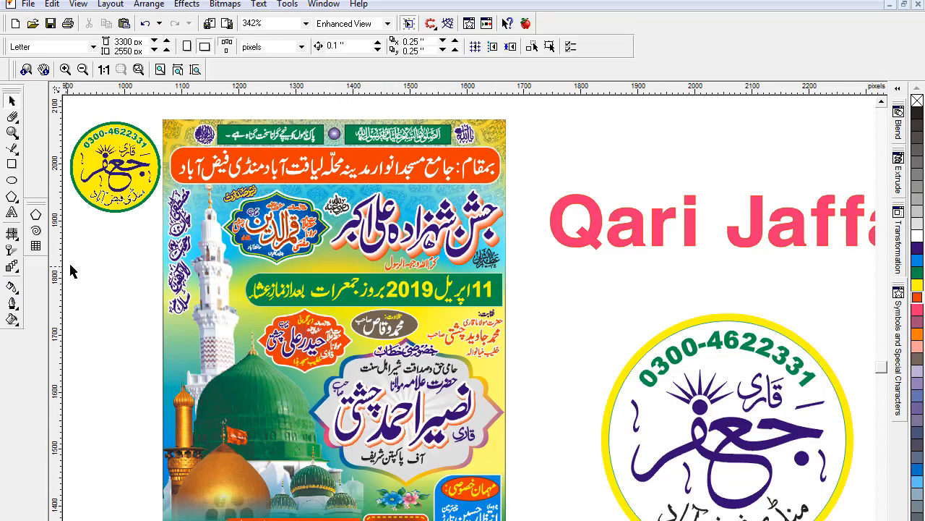
{"action": "left_click", "coordinate": [176, 212]}
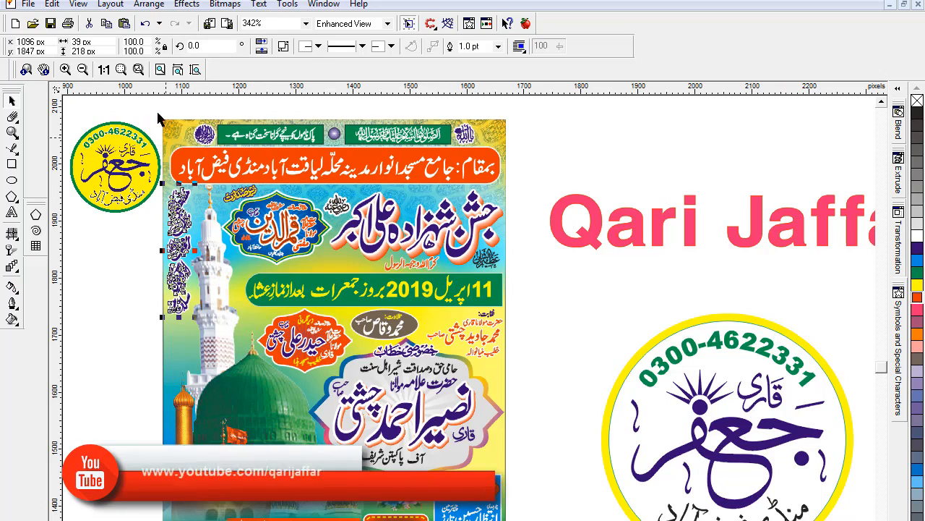
{"action": "left_click", "coordinate": [120, 69]}
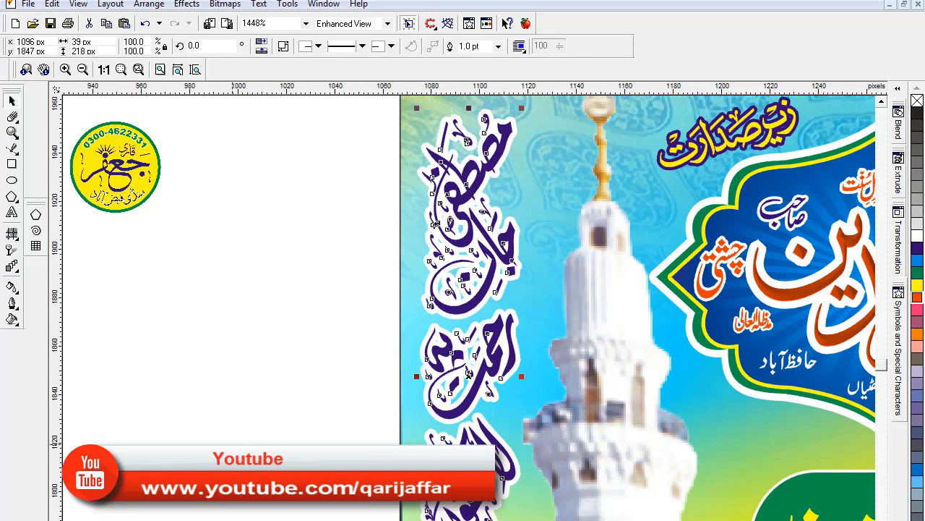
{"action": "key", "text": "Escape"}
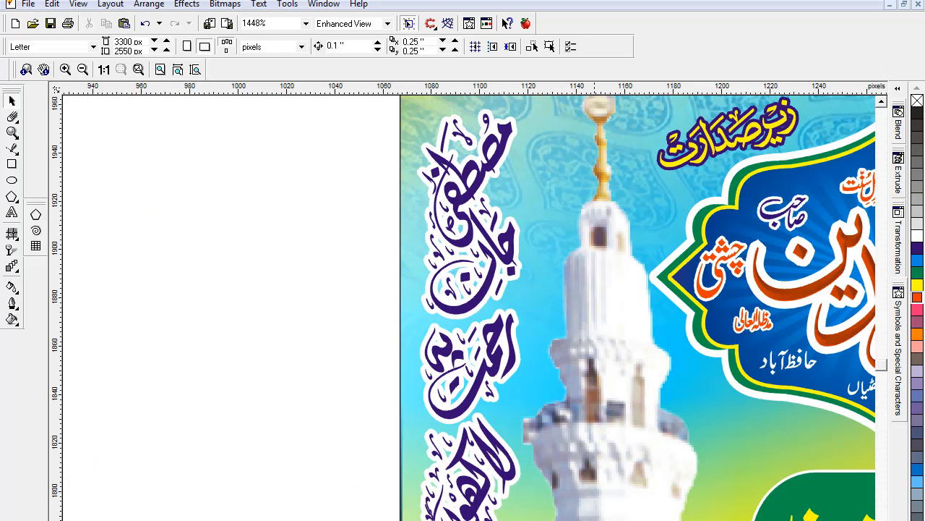
{"action": "scroll", "coordinate": [638, 308], "scroll_direction": "down", "scroll_amount": 2}
{"action": "scroll", "coordinate": [639, 308], "scroll_direction": "down", "scroll_amount": 2}
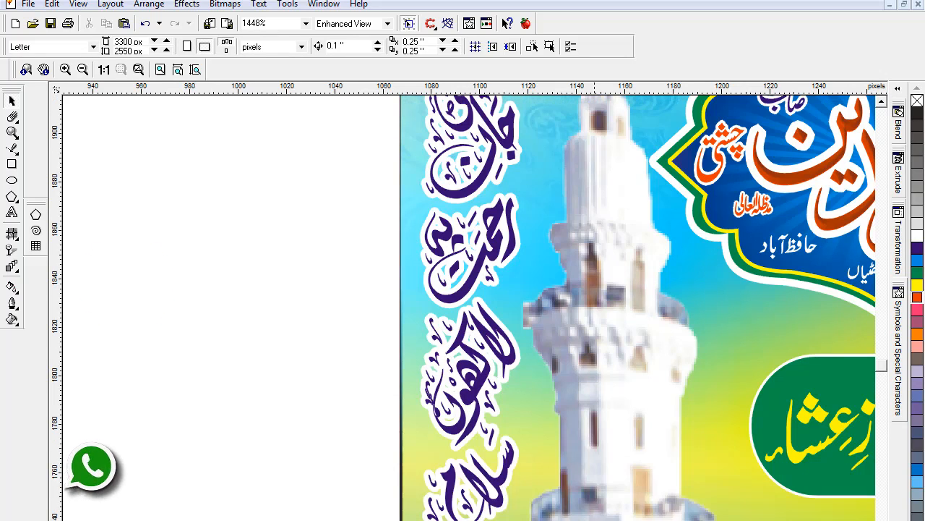
{"action": "left_click", "coordinate": [139, 69]}
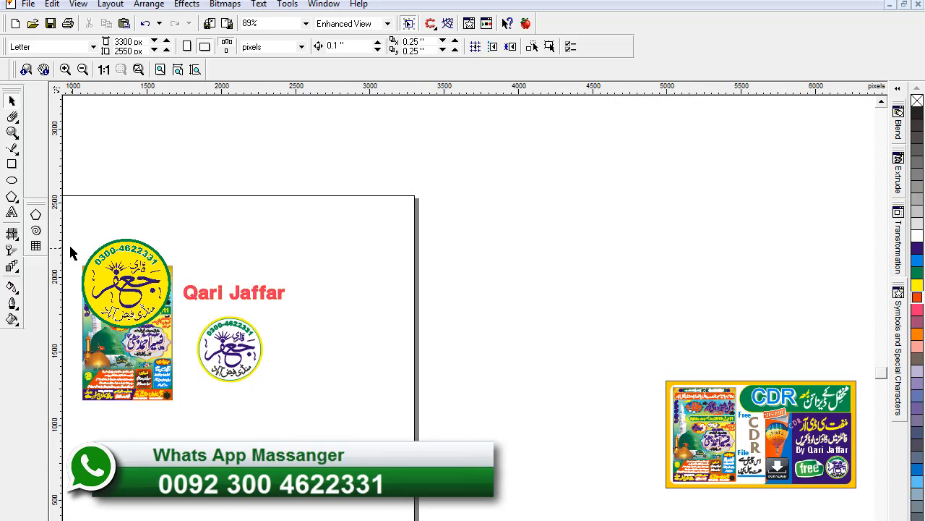
- Look over the full poster from its heading down to the guest lists and sponsor strip
{"action": "left_click_drag", "start_coordinate": [70, 253], "coordinate": [302, 419]}
{"action": "left_click", "coordinate": [127, 73]}
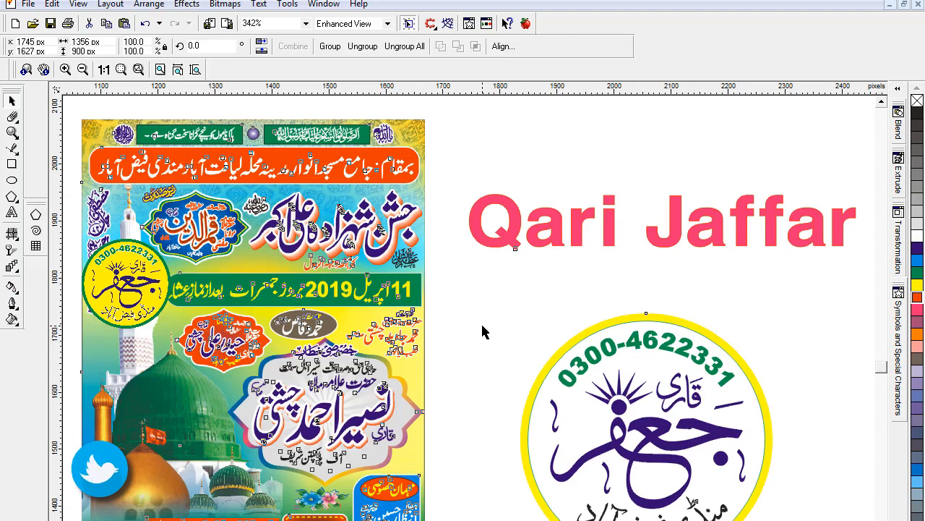
{"action": "left_click", "coordinate": [487, 330]}
{"action": "scroll", "coordinate": [463, 303], "scroll_direction": "left", "scroll_amount": 5}
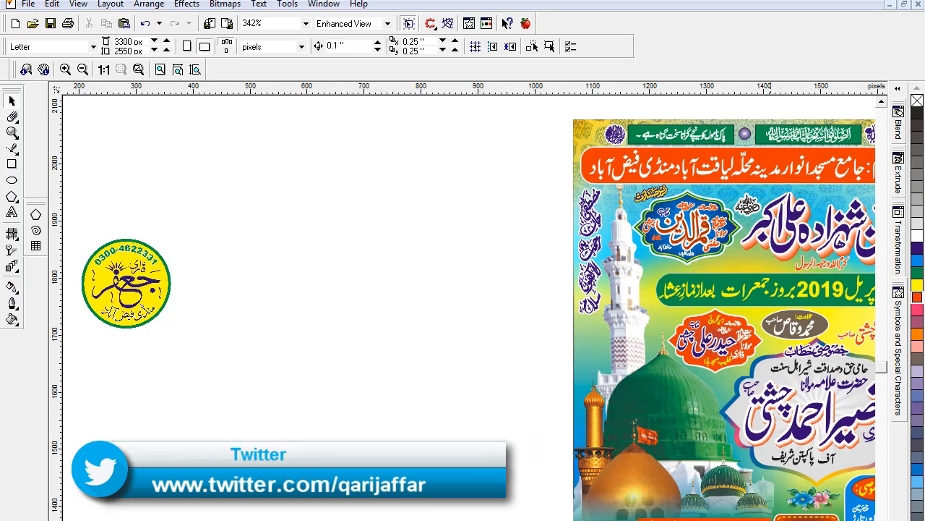
{"action": "scroll", "coordinate": [463, 304], "scroll_direction": "right", "scroll_amount": 5}
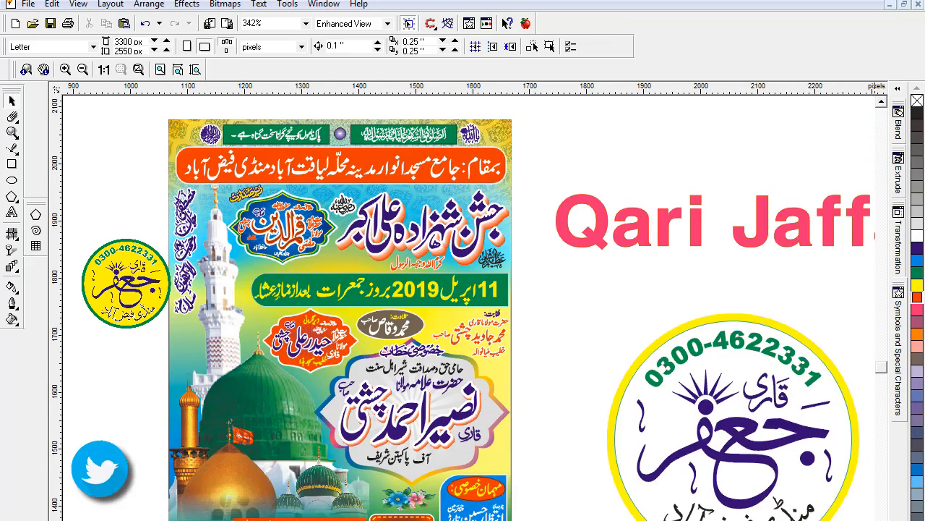
{"action": "scroll", "coordinate": [462, 303], "scroll_direction": "down", "scroll_amount": 5}
{"action": "scroll", "coordinate": [507, 407], "scroll_direction": "down", "scroll_amount": 1}
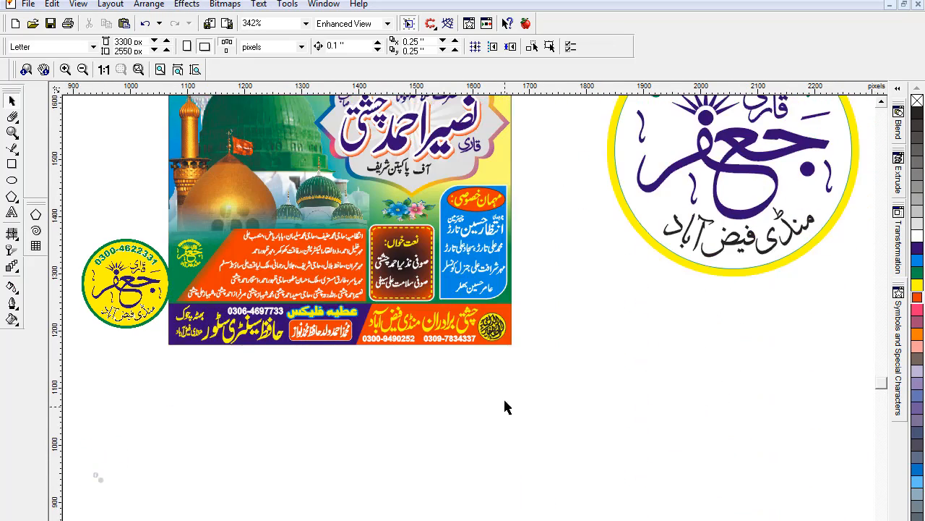
- Examine the sponsor strip along the poster's lower edge and the committee and guest lists above it up close
{"action": "left_click_drag", "start_coordinate": [412, 363], "coordinate": [546, 394]}
{"action": "left_click", "coordinate": [123, 72]}
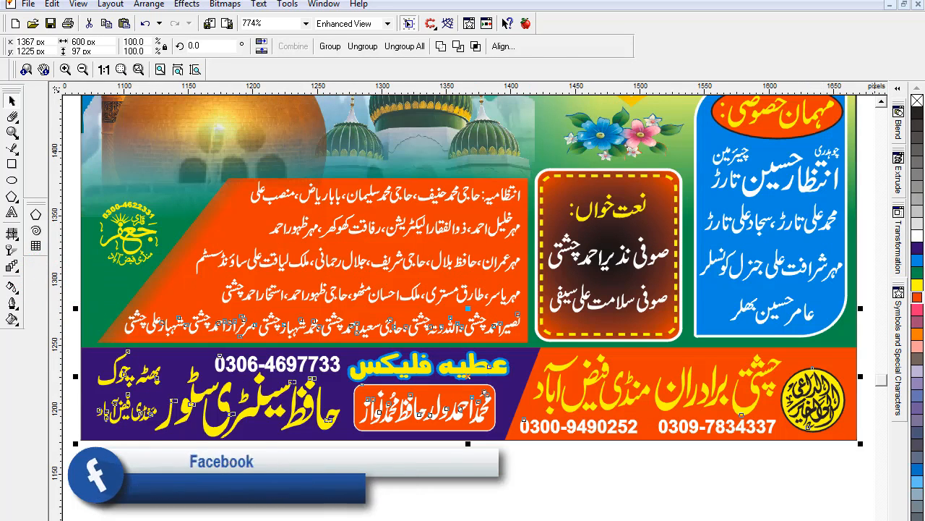
{"action": "scroll", "coordinate": [470, 289], "scroll_direction": "down", "scroll_amount": 1}
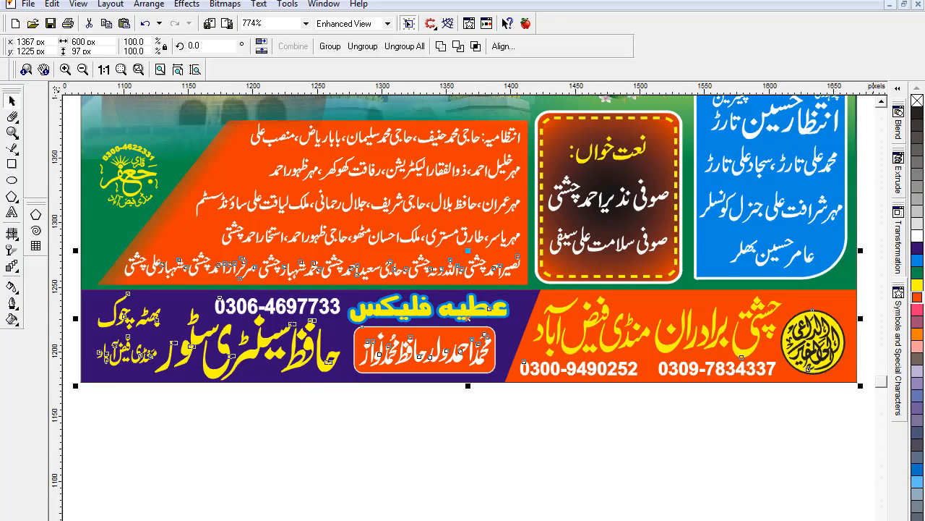
{"action": "scroll", "coordinate": [672, 510], "scroll_direction": "down", "scroll_amount": 1}
{"action": "left_click", "coordinate": [623, 436]}
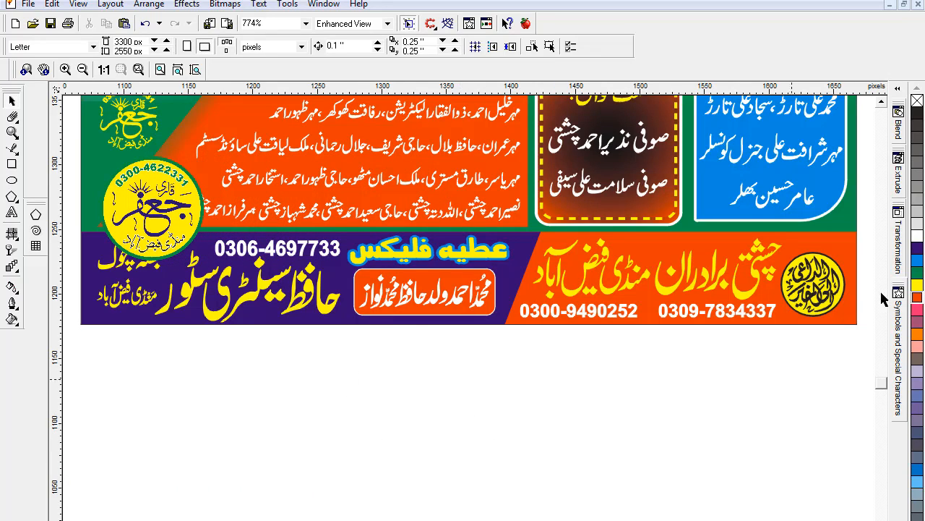
{"action": "left_click", "coordinate": [881, 104]}
{"action": "left_click", "coordinate": [881, 104]}
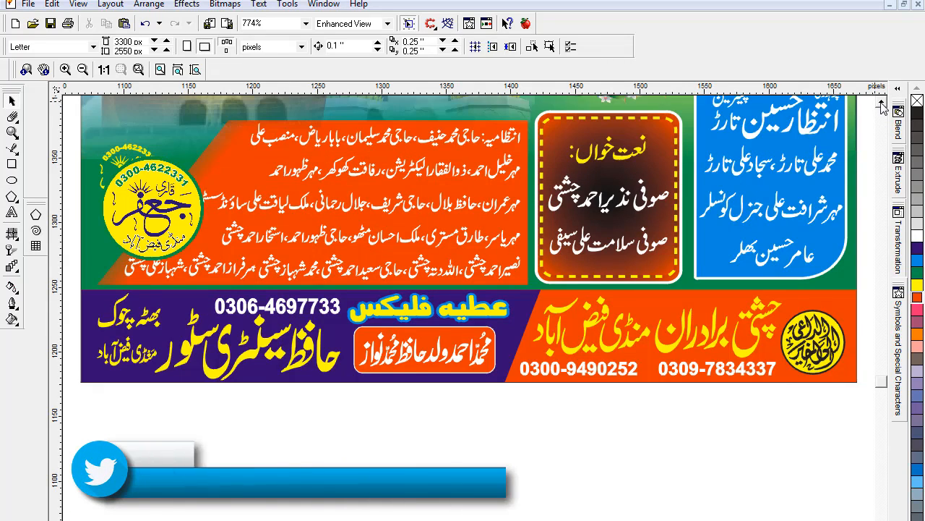
{"action": "left_click", "coordinate": [881, 105]}
{"action": "left_click", "coordinate": [882, 105]}
{"action": "left_click", "coordinate": [881, 104]}
{"action": "left_click", "coordinate": [882, 104]}
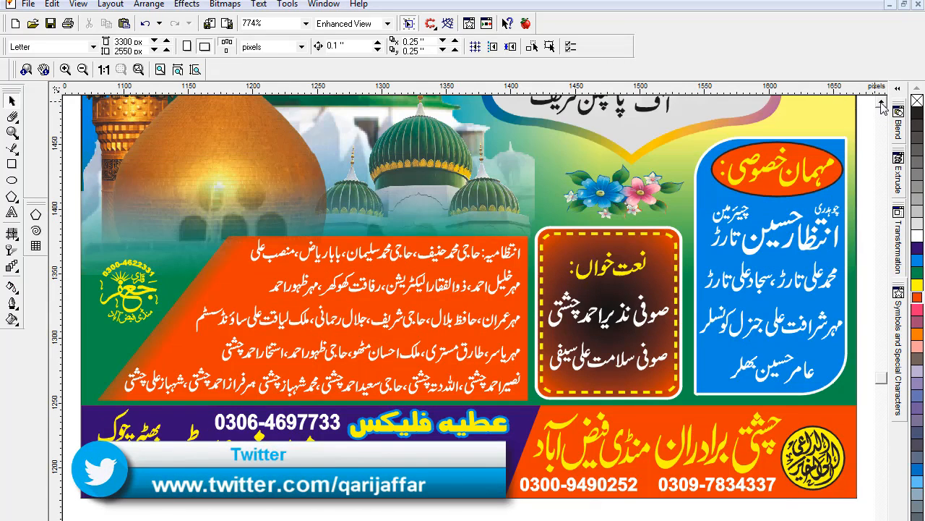
- Frame the poster together with the designer's name text and round logo, and review the layout down to its lower edge
{"action": "left_click", "coordinate": [139, 69]}
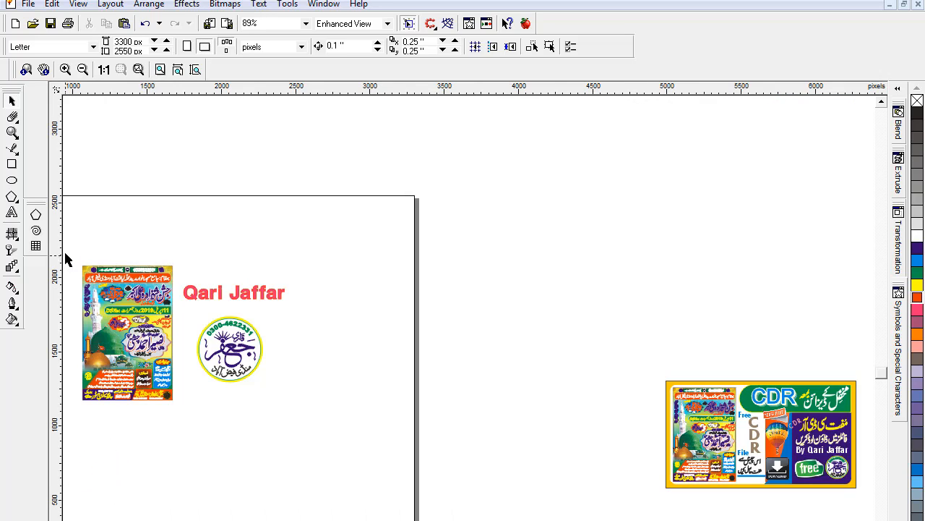
{"action": "left_click_drag", "start_coordinate": [65, 254], "coordinate": [316, 452]}
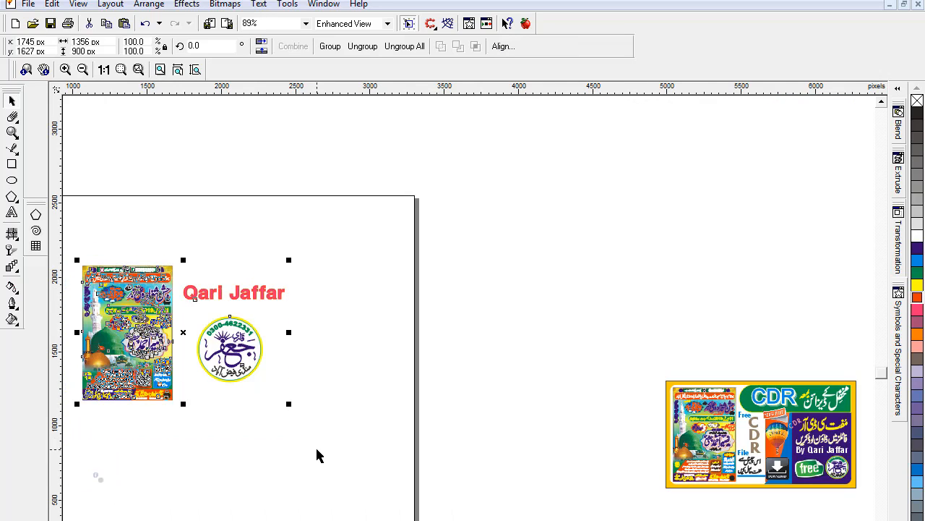
{"action": "left_click", "coordinate": [121, 69]}
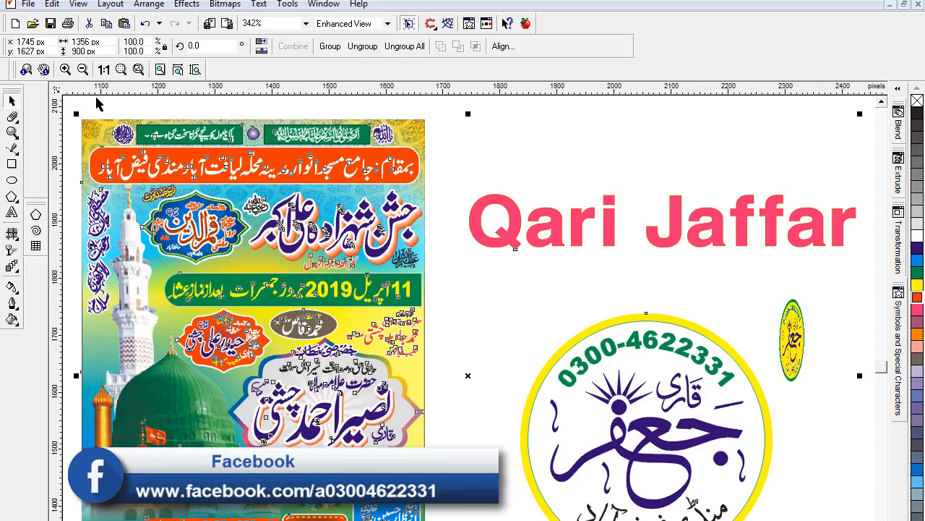
{"action": "left_click", "coordinate": [90, 109]}
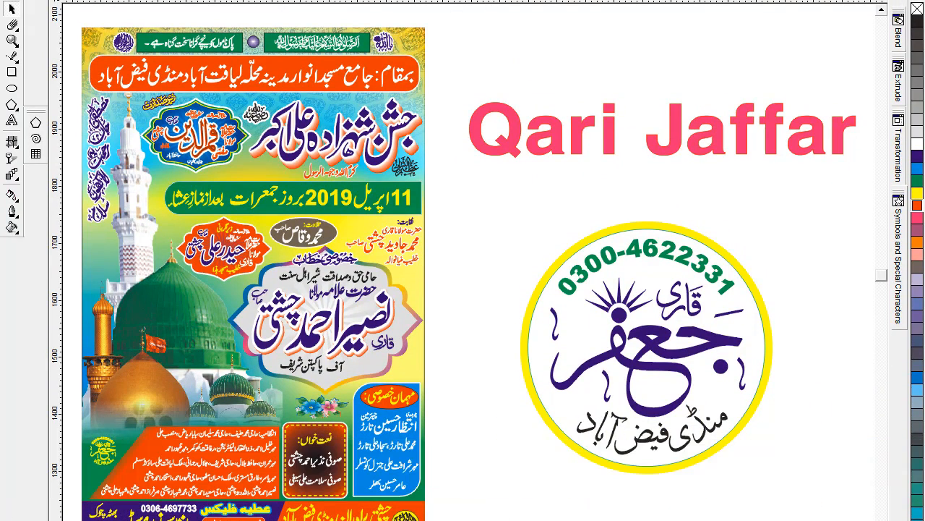
{"action": "scroll", "coordinate": [463, 260], "scroll_direction": "down", "scroll_amount": 2}
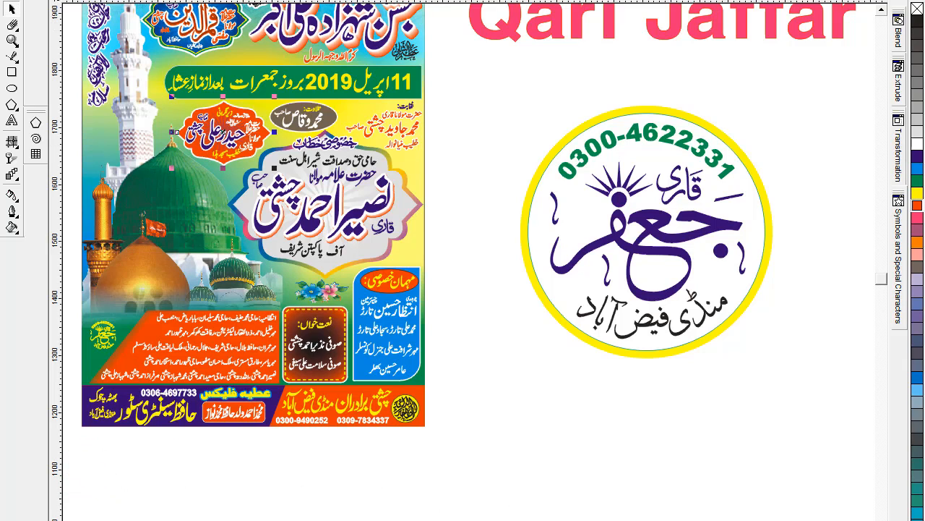
{"action": "key", "text": "shift+F2"}
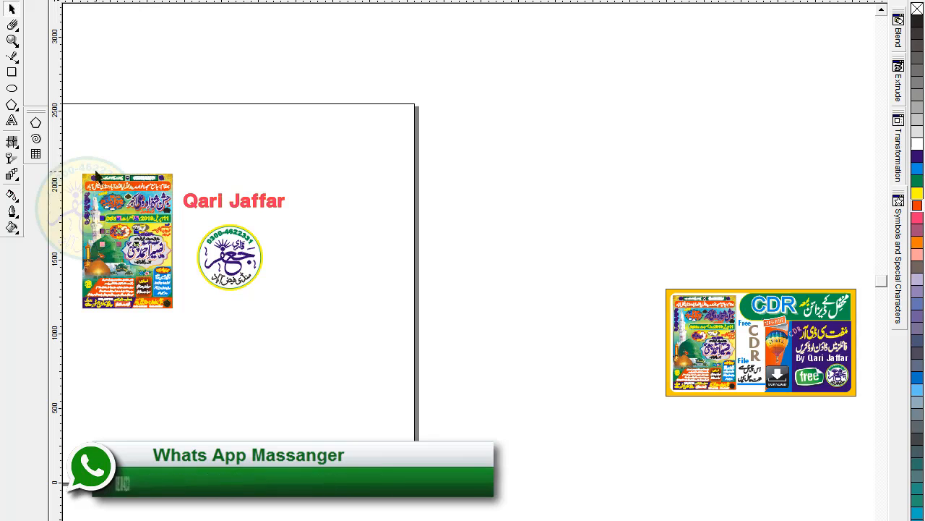
{"action": "left_click_drag", "start_coordinate": [324, 401], "coordinate": [324, 400]}
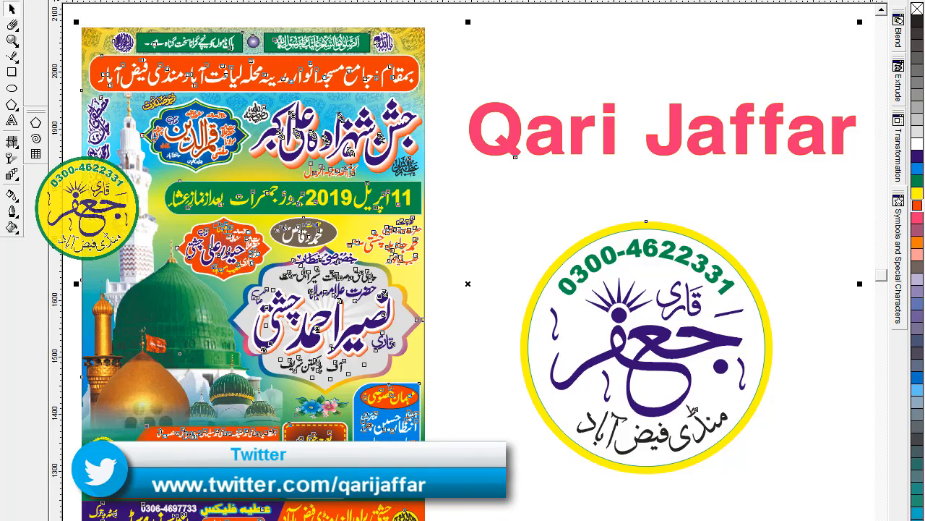
{"action": "scroll", "coordinate": [462, 261], "scroll_direction": "down", "scroll_amount": 2}
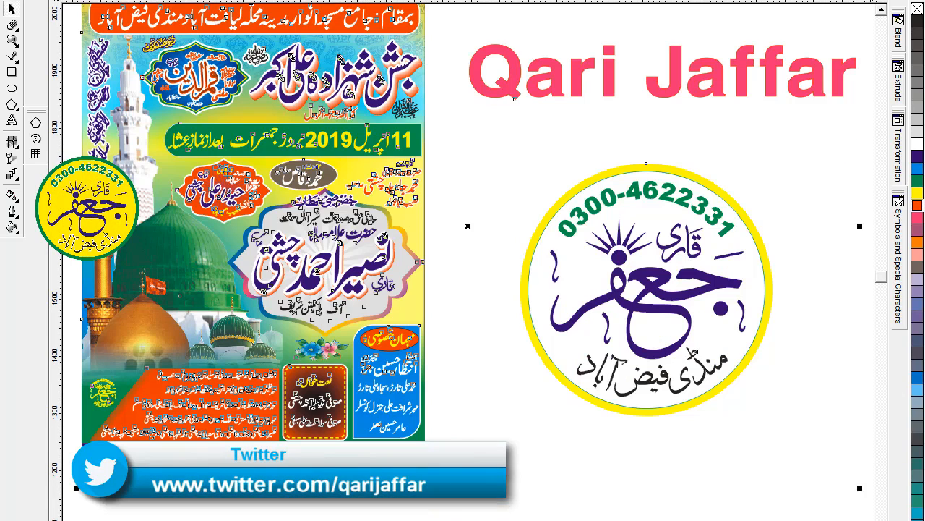
{"action": "scroll", "coordinate": [463, 261], "scroll_direction": "down", "scroll_amount": 2}
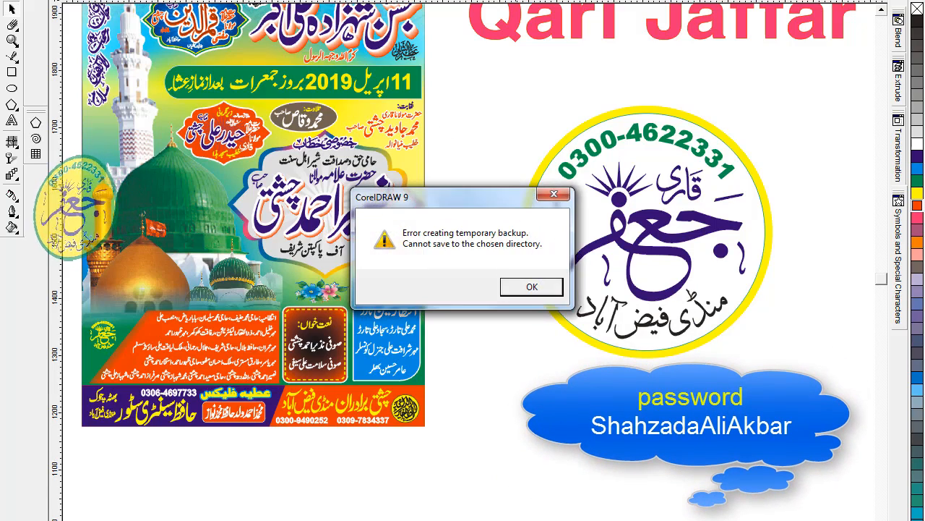
- Dismiss both automatic backup error messages
{"action": "left_click", "coordinate": [532, 287]}
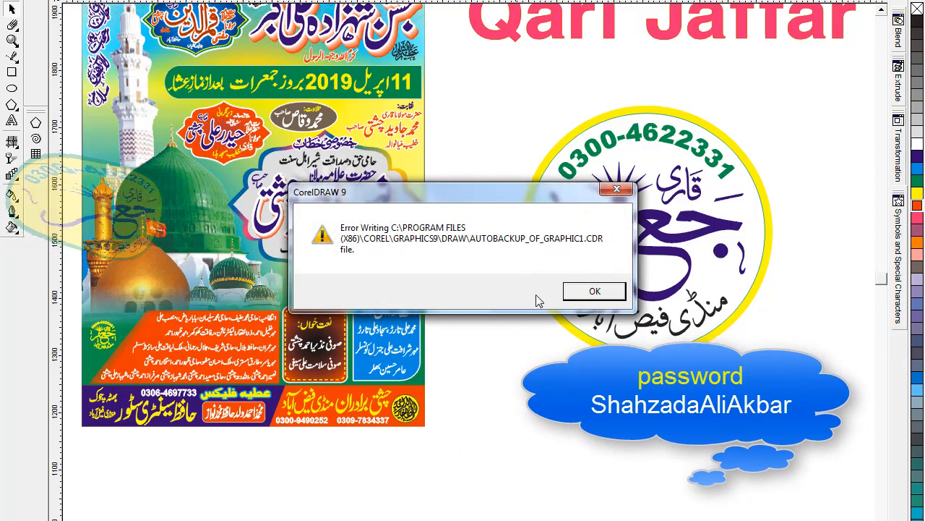
{"action": "left_click", "coordinate": [589, 291]}
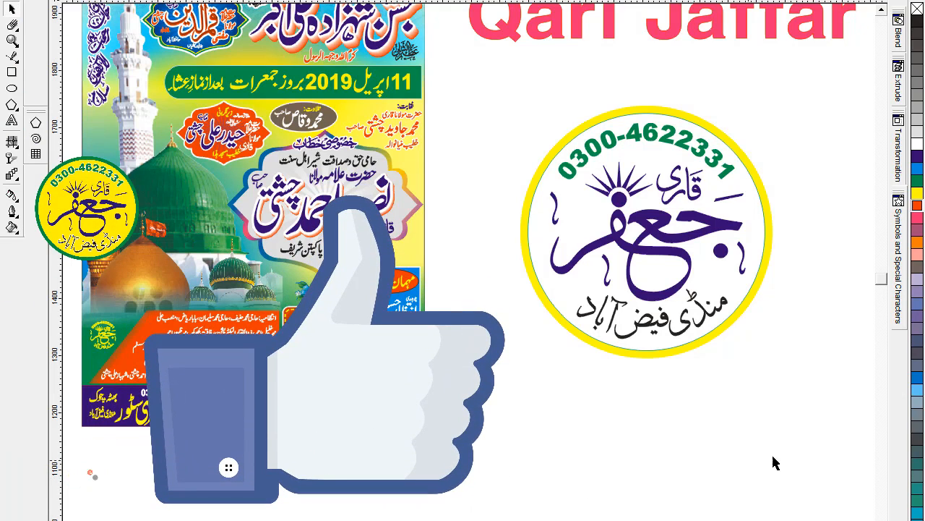
- Look over the finished poster once more, from the venue banner and heading down to the sponsor strip
{"action": "left_click", "coordinate": [882, 12]}
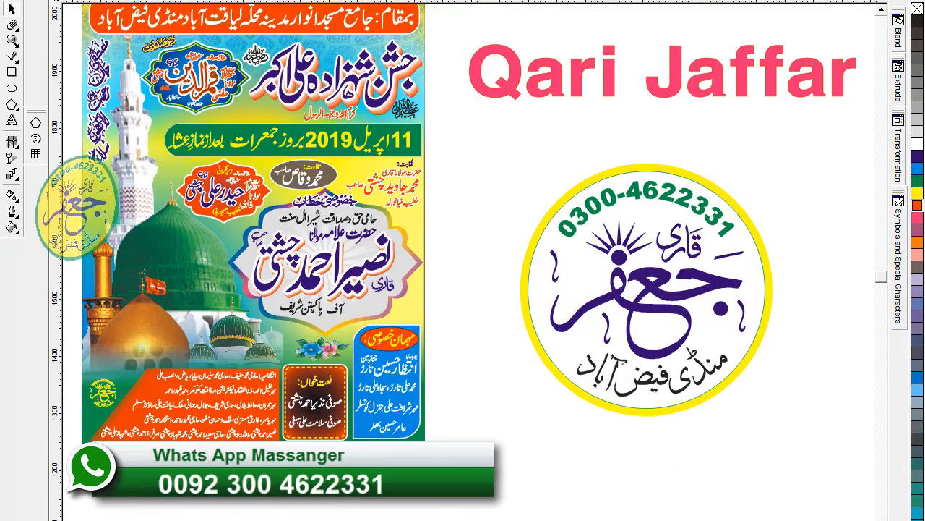
{"action": "scroll", "coordinate": [253, 217], "scroll_direction": "down", "scroll_amount": 1}
{"action": "scroll", "coordinate": [253, 217], "scroll_direction": "down", "scroll_amount": 1}
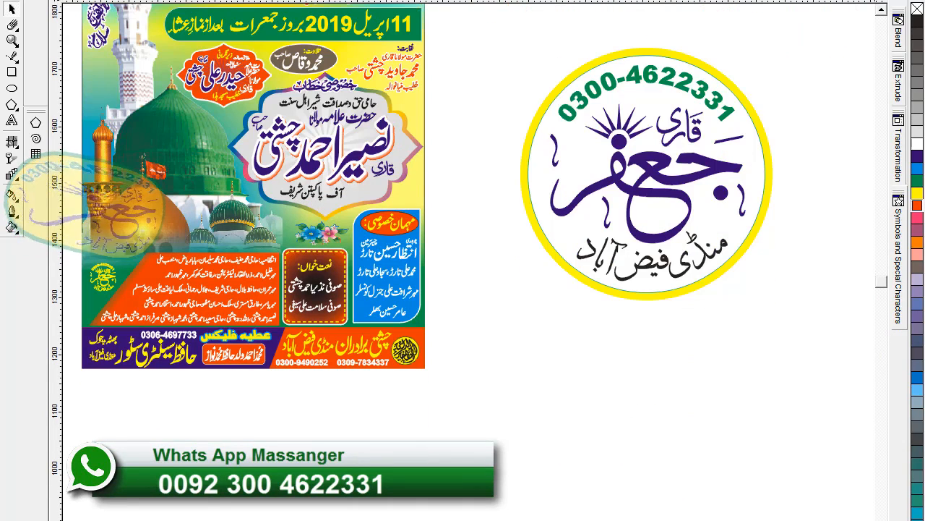
{"action": "scroll", "coordinate": [92, 470], "scroll_direction": "left", "scroll_amount": 1}
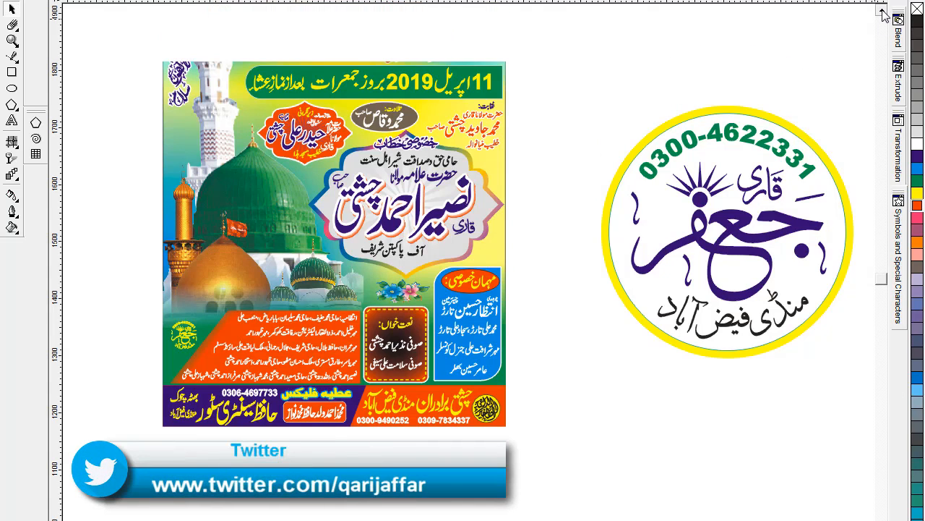
{"action": "scroll", "coordinate": [882, 10], "scroll_direction": "up", "scroll_amount": 1}
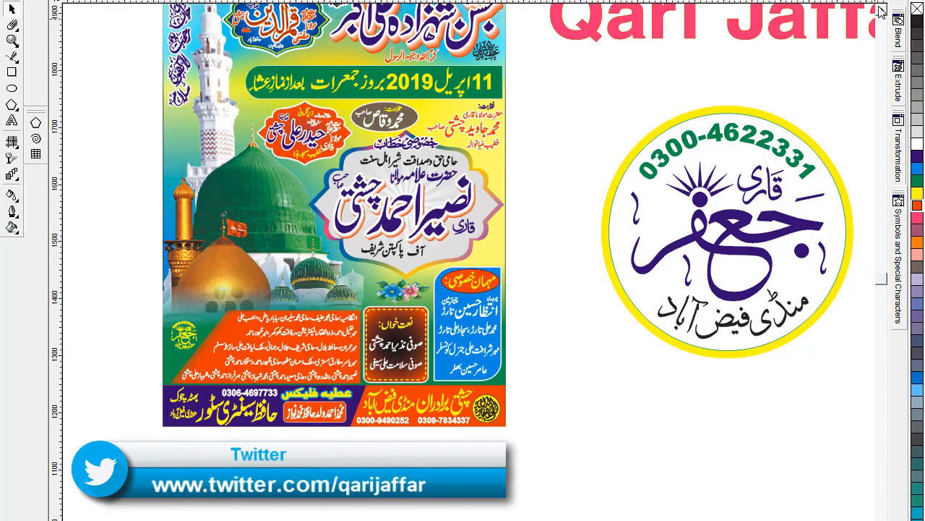
{"action": "scroll", "coordinate": [882, 10], "scroll_direction": "up", "scroll_amount": 4}
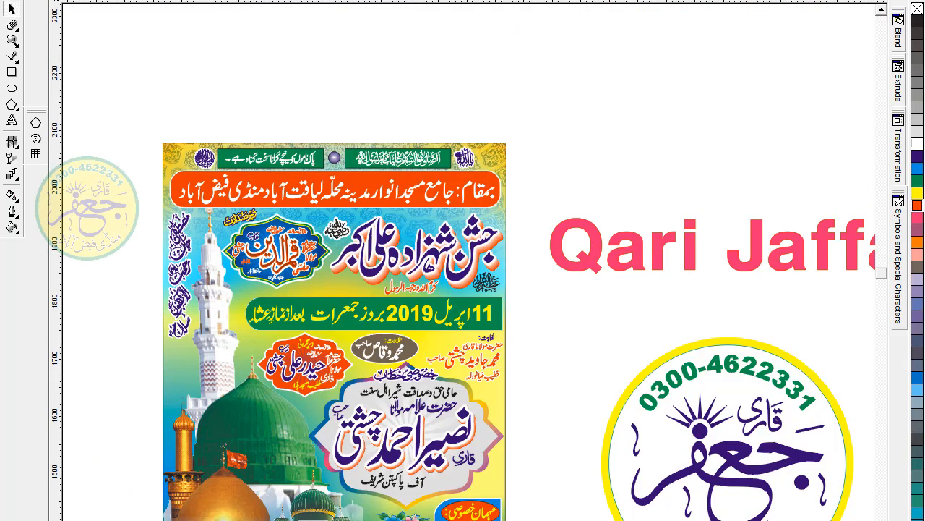
{"action": "scroll", "coordinate": [470, 289], "scroll_direction": "down", "scroll_amount": 1}
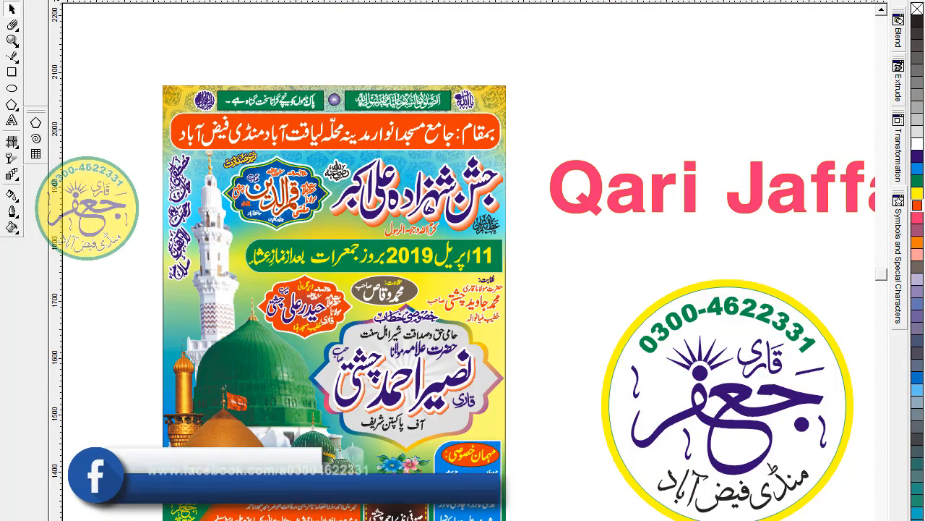
{"action": "scroll", "coordinate": [470, 290], "scroll_direction": "down", "scroll_amount": 1}
{"action": "scroll", "coordinate": [470, 289], "scroll_direction": "down", "scroll_amount": 1}
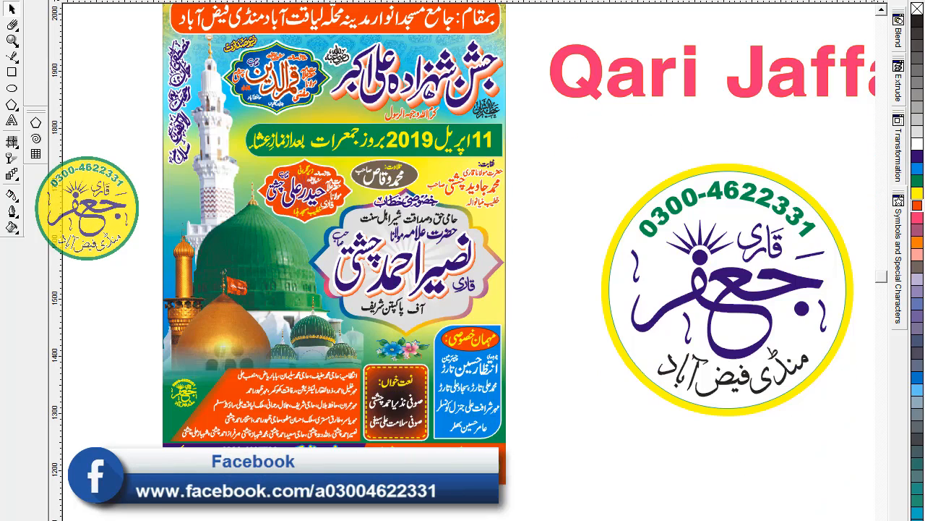
{"action": "scroll", "coordinate": [470, 289], "scroll_direction": "down", "scroll_amount": 1}
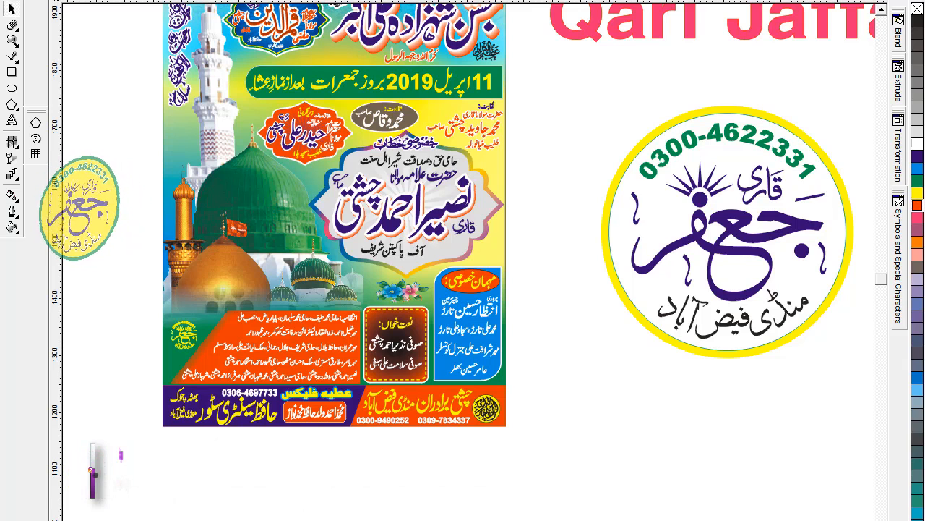
{"action": "scroll", "coordinate": [463, 260], "scroll_direction": "down", "scroll_amount": 2}
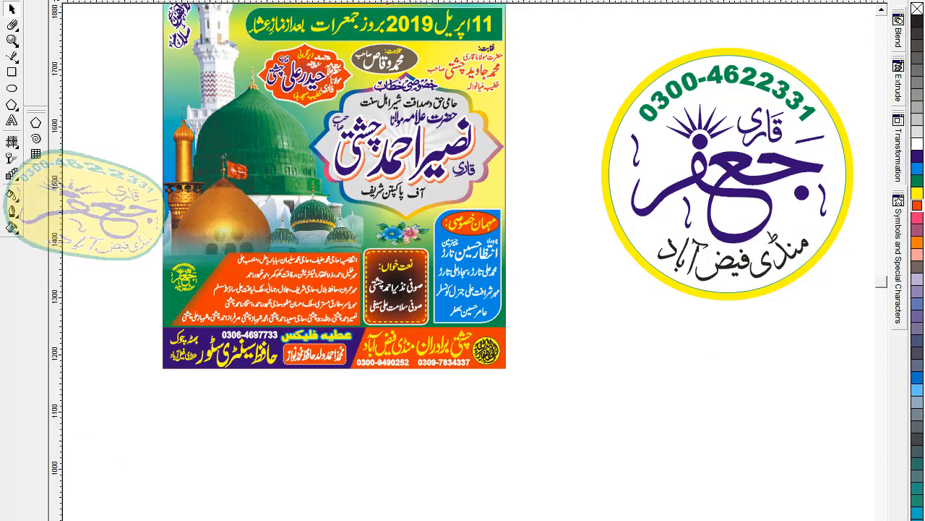